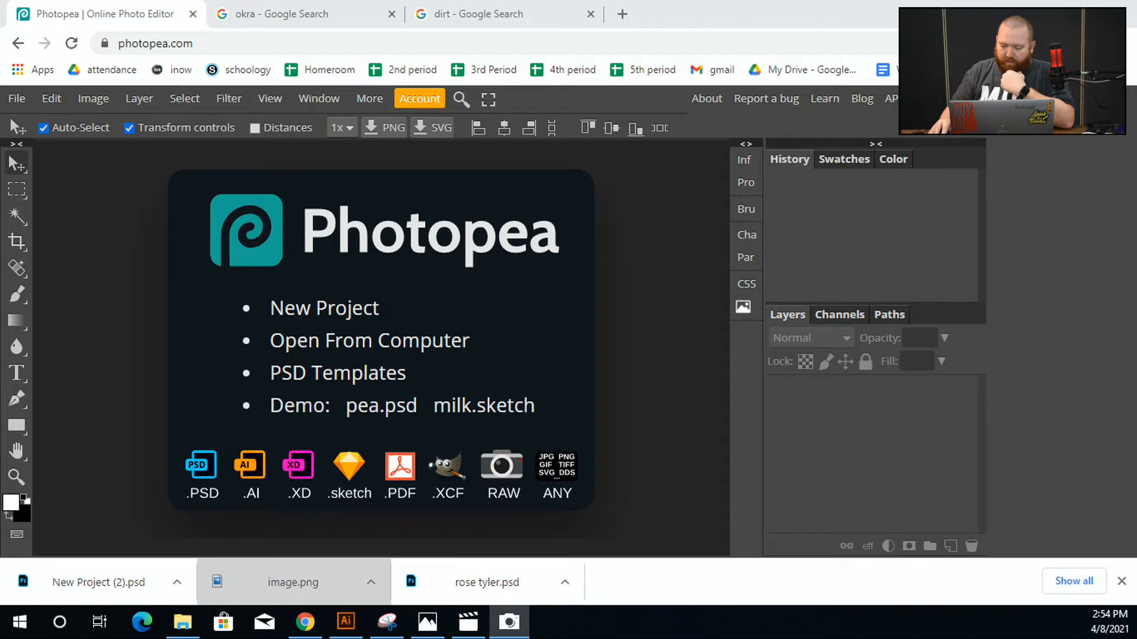
Dismiss the downloads bar and copy the enlarged photo of okra on a white plate from the Google image results
click(1121, 582)
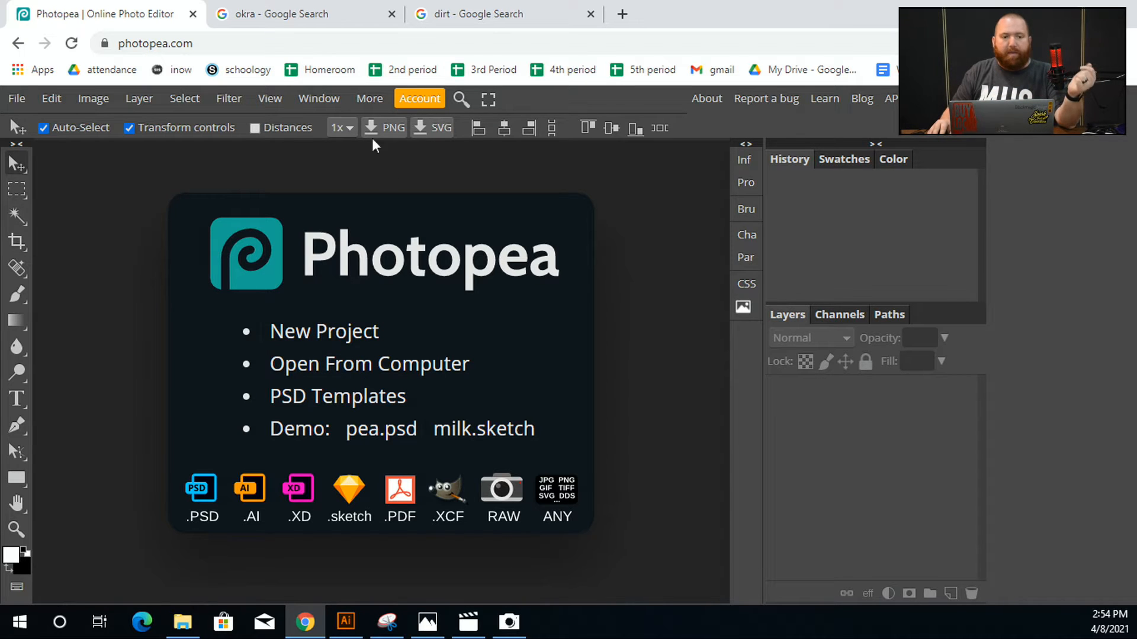
click(308, 12)
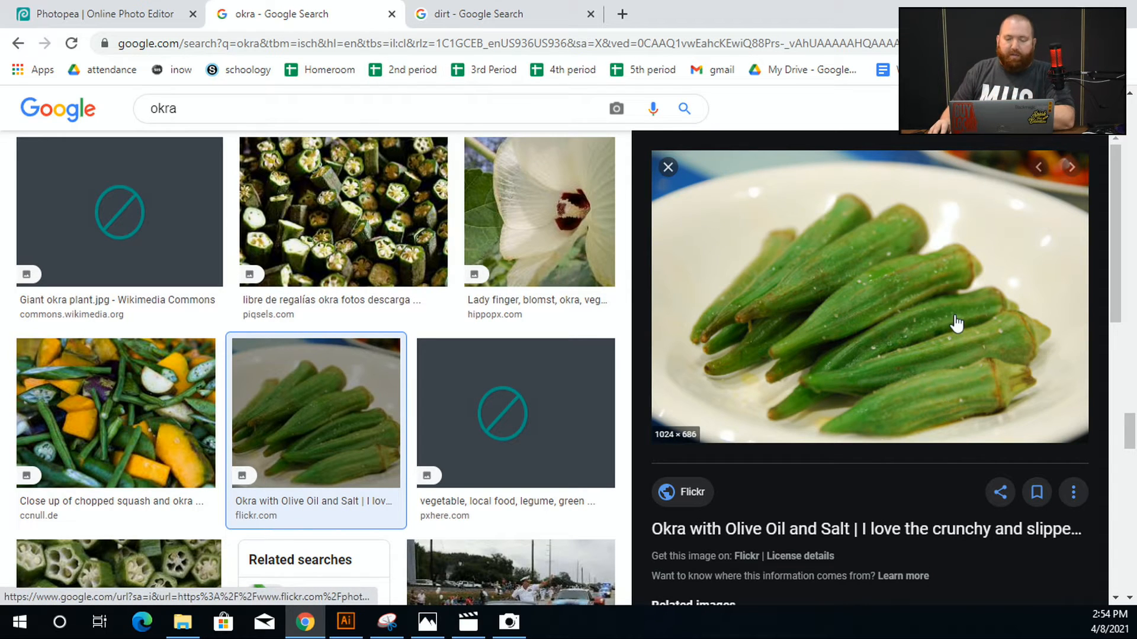
right_click(829, 251)
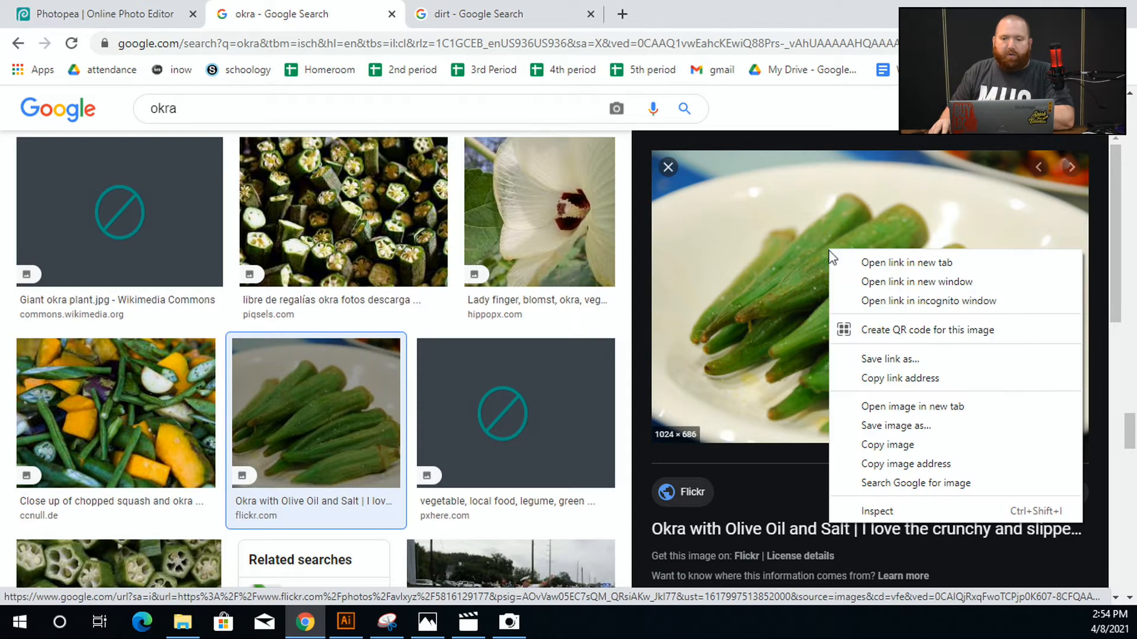
click(1011, 448)
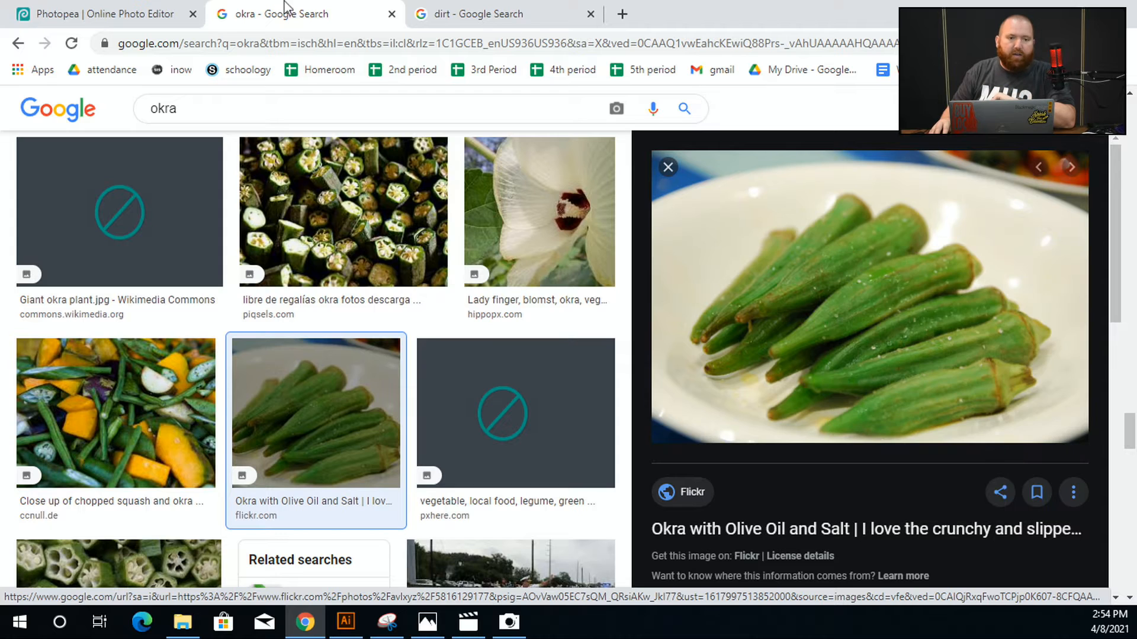
Create a 1024 × 686 px Photopea project named okra with a white background and paste the copied photo into it
click(57, 13)
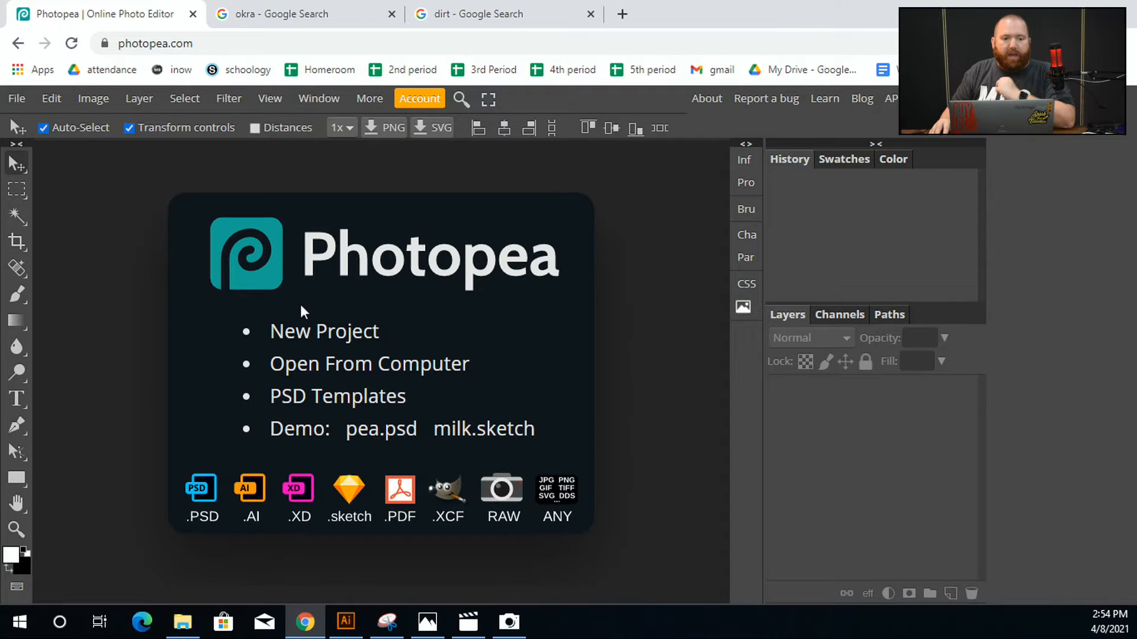
click(315, 333)
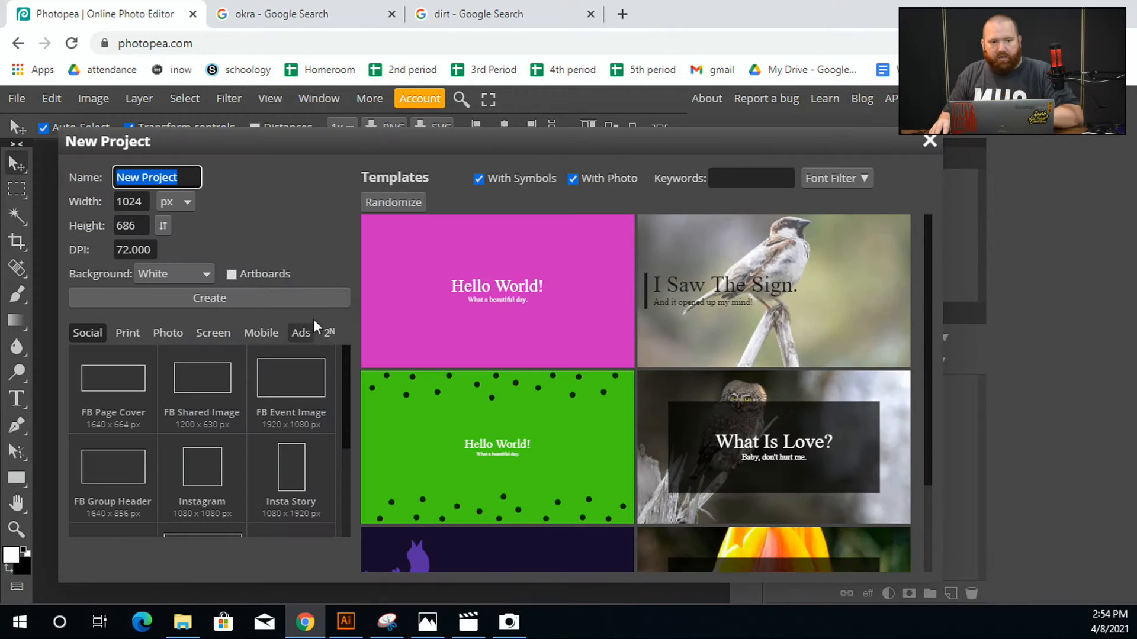
text(okra)
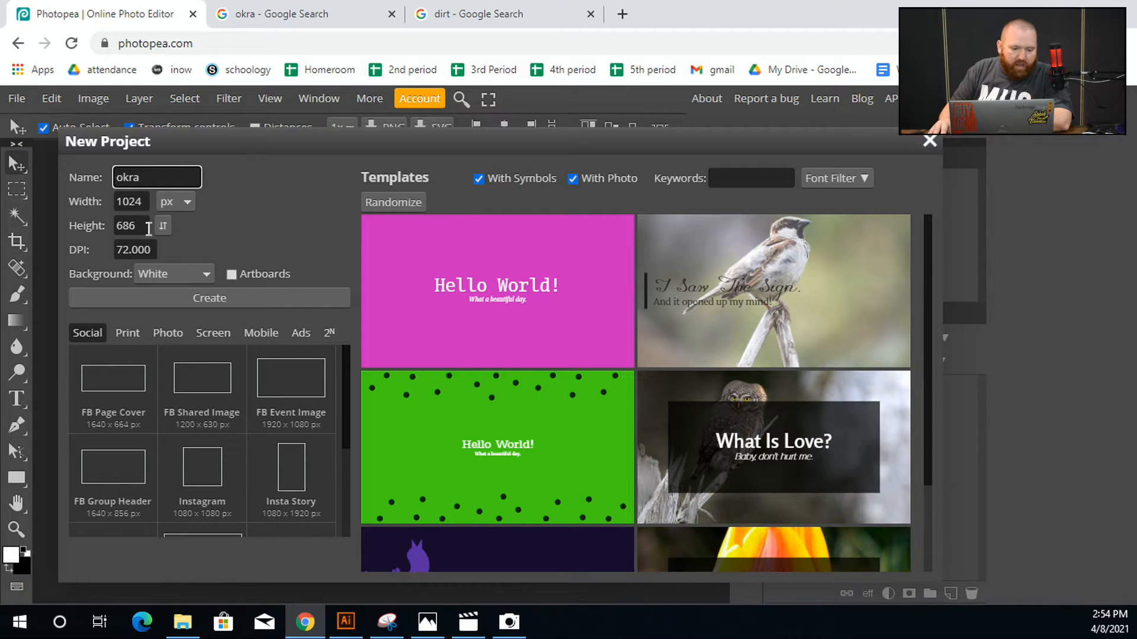
click(299, 13)
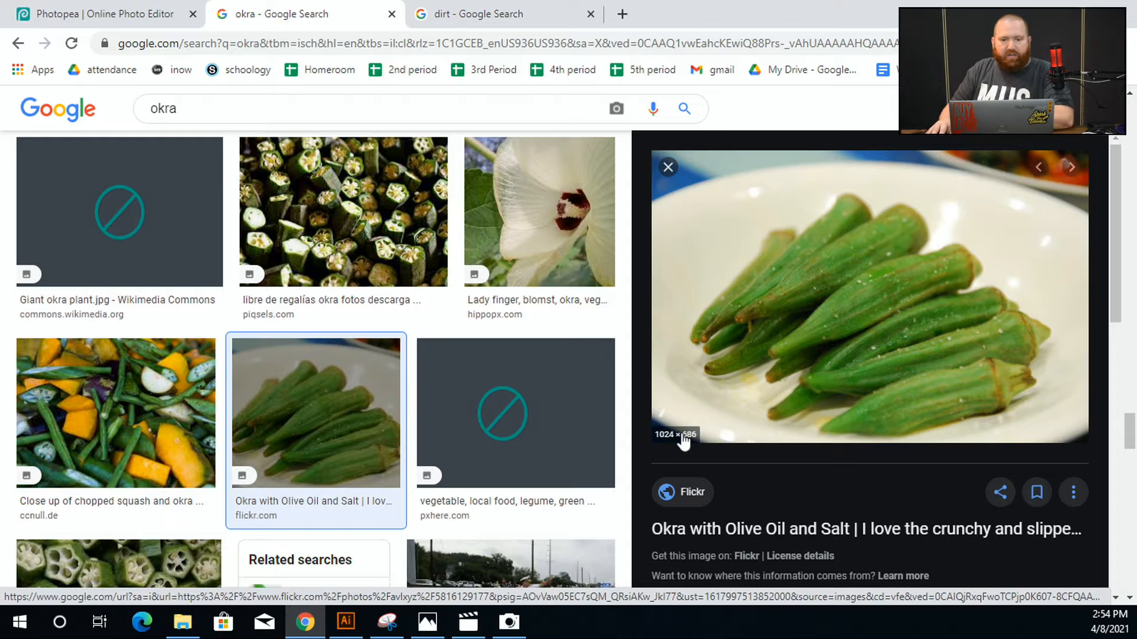
click(138, 17)
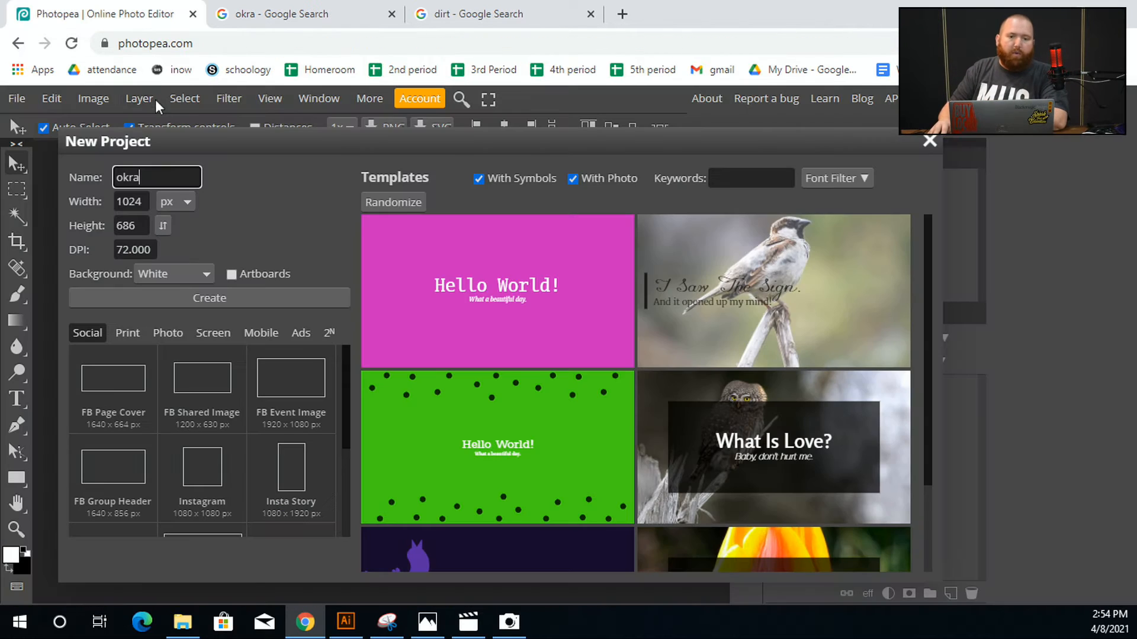
click(251, 302)
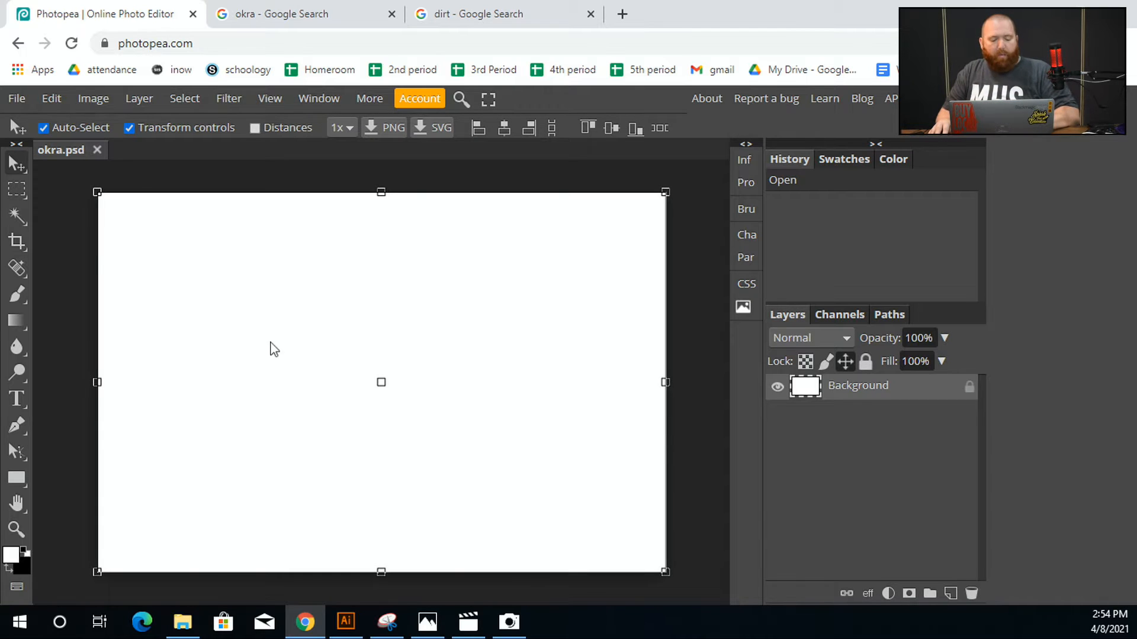
key(ctrl+v)
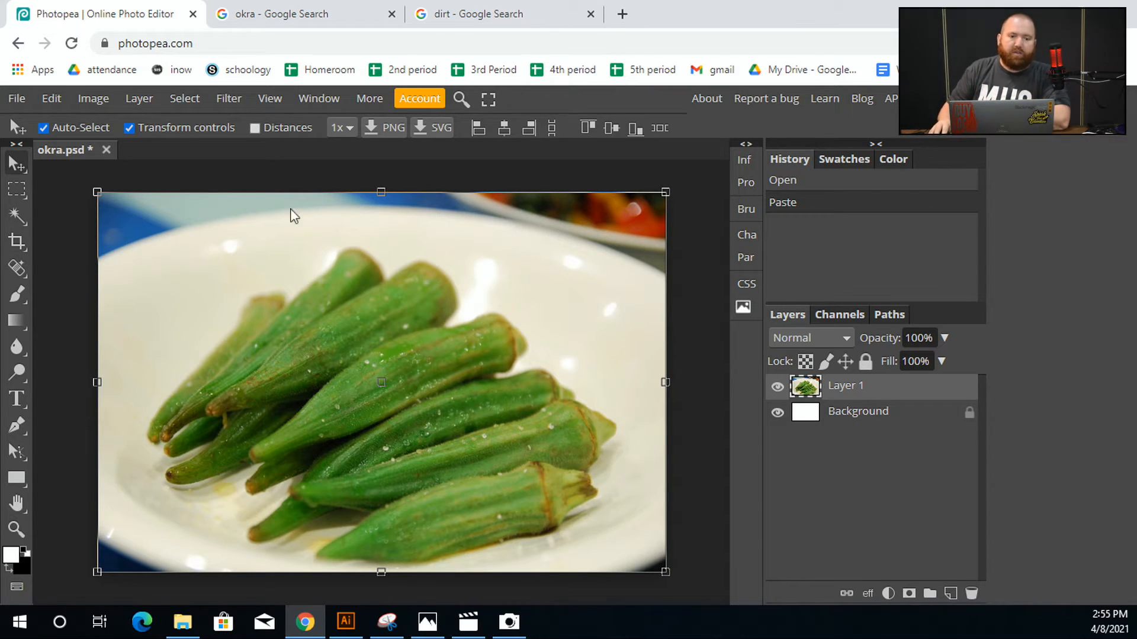
Use Quick Selection to select the plate and the surrounding blue and red background across the whole photo
click(20, 221)
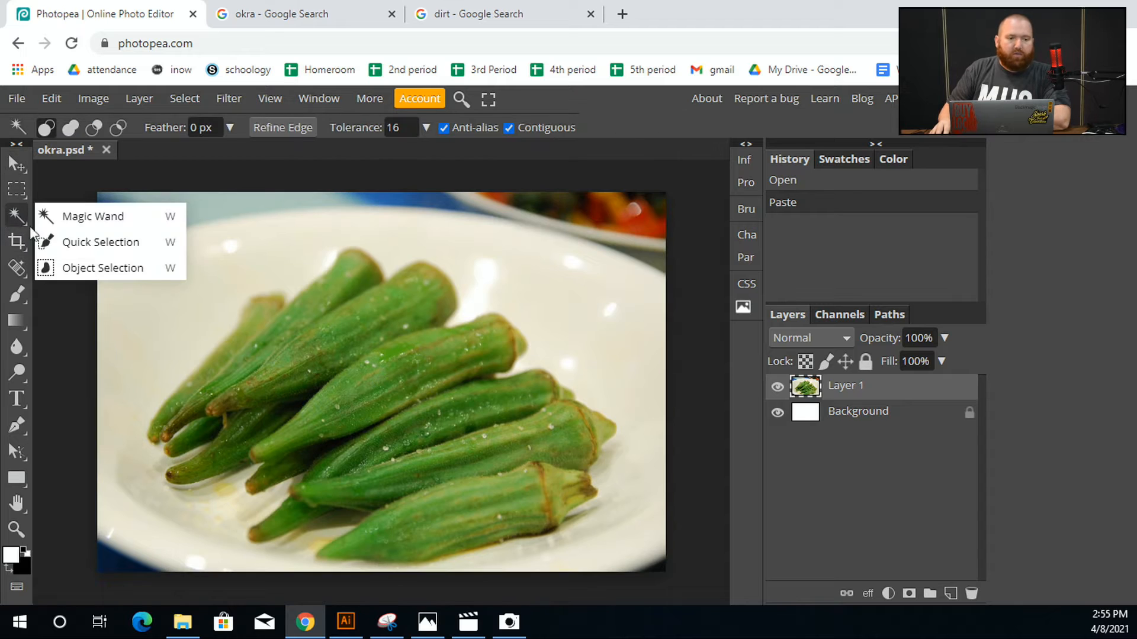
click(65, 243)
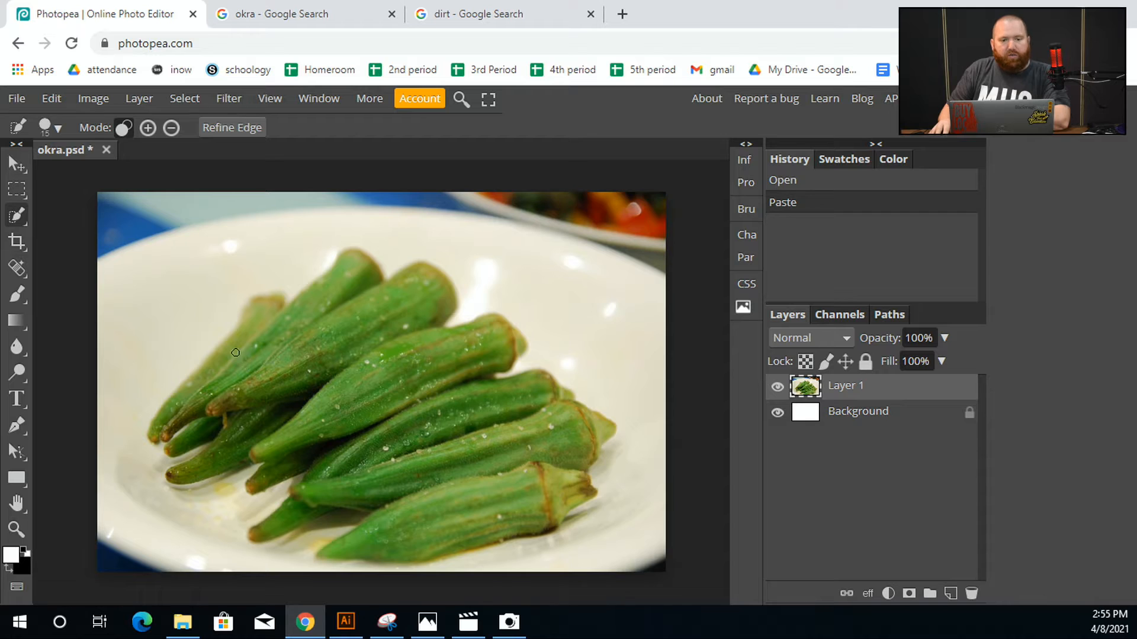
click(141, 266)
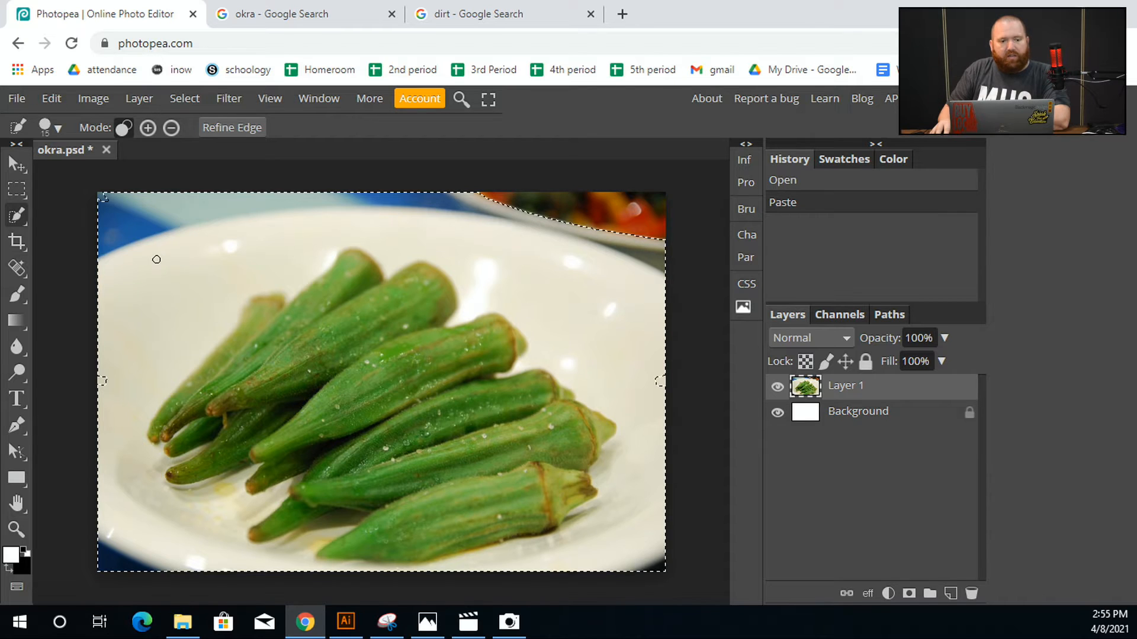
drag(259, 251, 257, 250)
drag(203, 225, 578, 247)
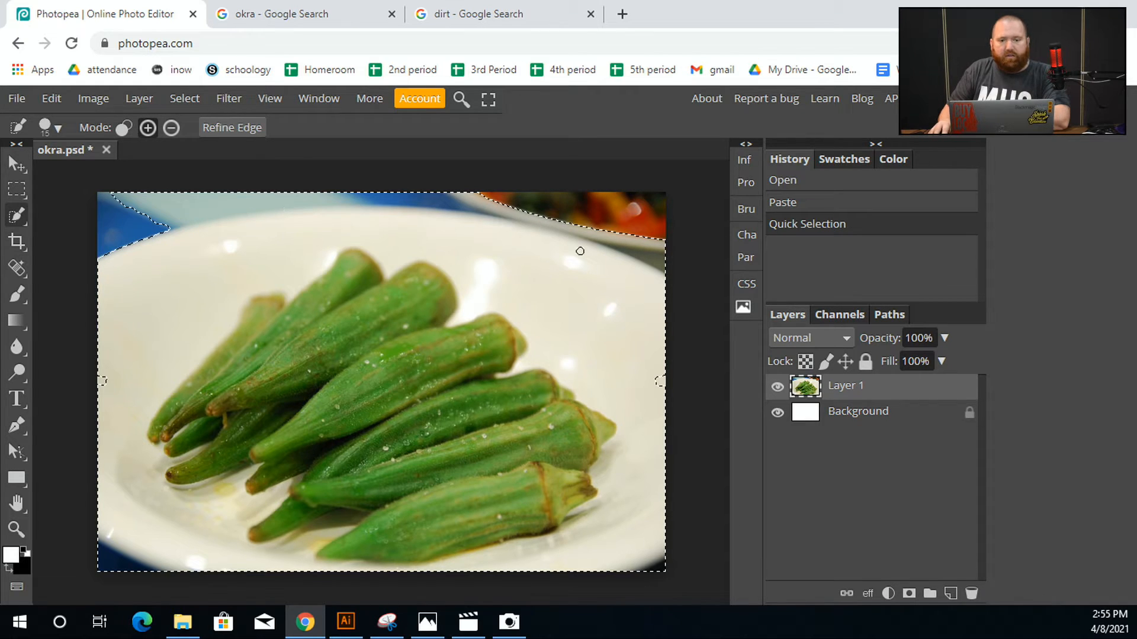
drag(662, 384, 659, 349)
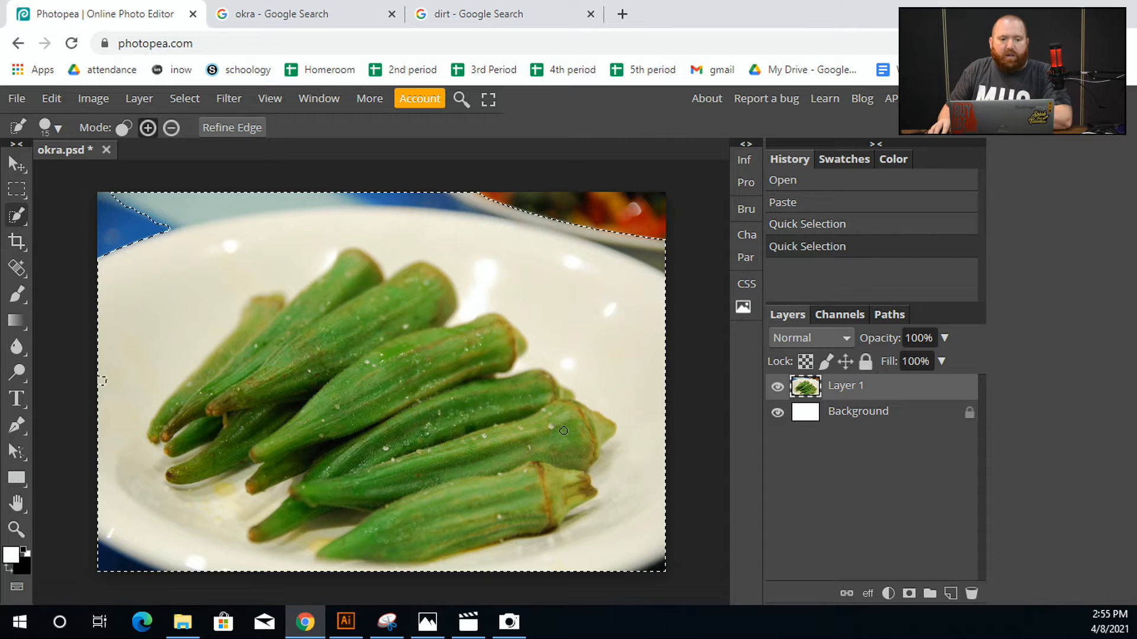
mouse_move(103, 231)
mouse_down()
mouse_move(133, 210)
mouse_move(131, 186)
mouse_move(95, 199)
mouse_move(112, 236)
mouse_up()
mouse_move(567, 252)
mouse_down()
mouse_move(606, 215)
mouse_move(703, 185)
mouse_move(665, 199)
mouse_move(667, 267)
mouse_up()
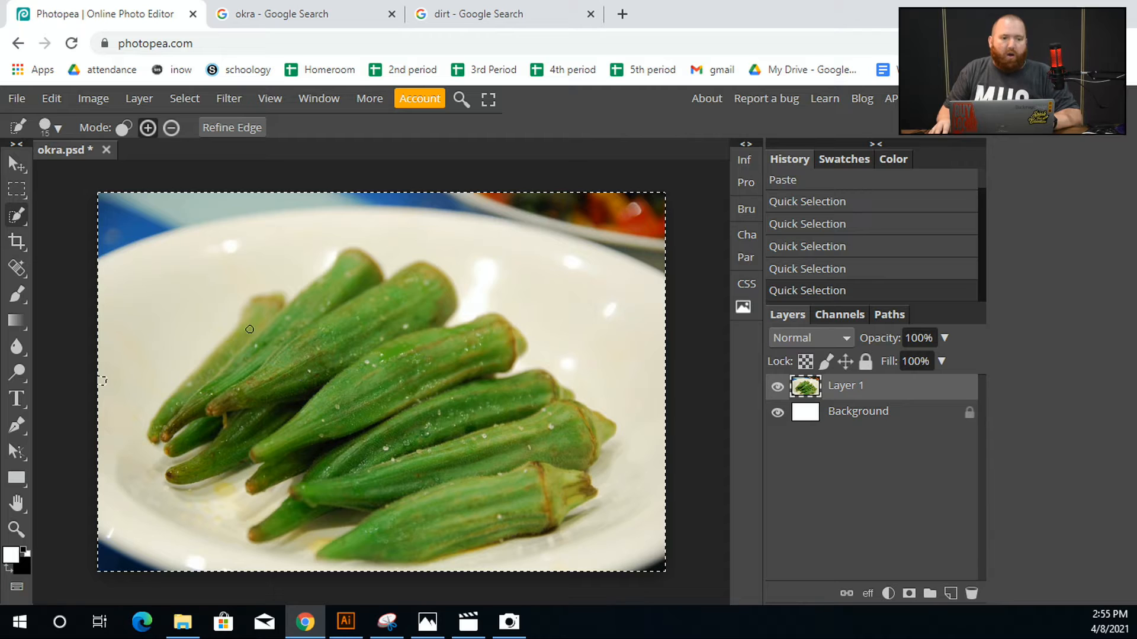
Subtract the okra pods from the Quick Selection and correct its outline around the lower-left pod tips
click(170, 127)
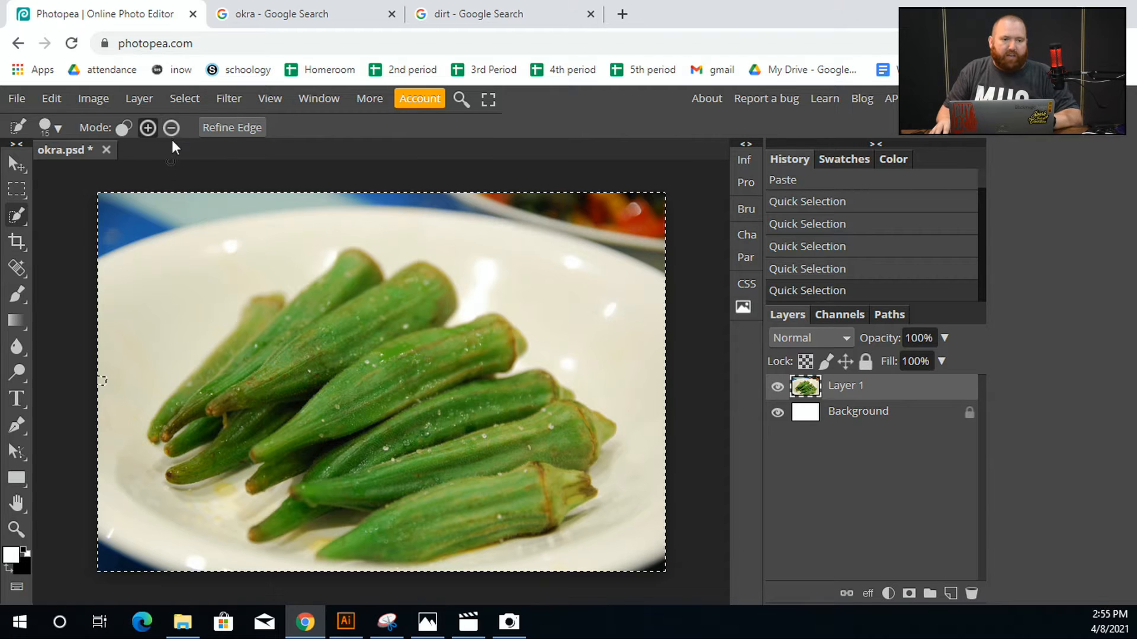
click(347, 333)
drag(352, 338, 327, 325)
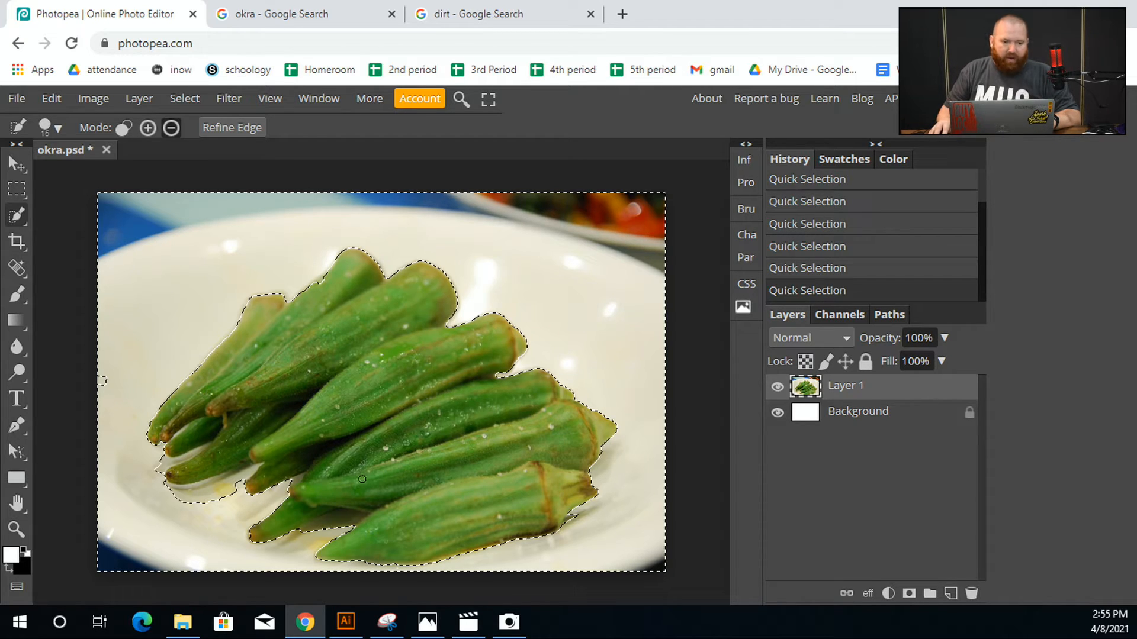
mouse_move(188, 497)
mouse_down()
mouse_move(249, 474)
mouse_move(178, 503)
mouse_move(240, 485)
mouse_up()
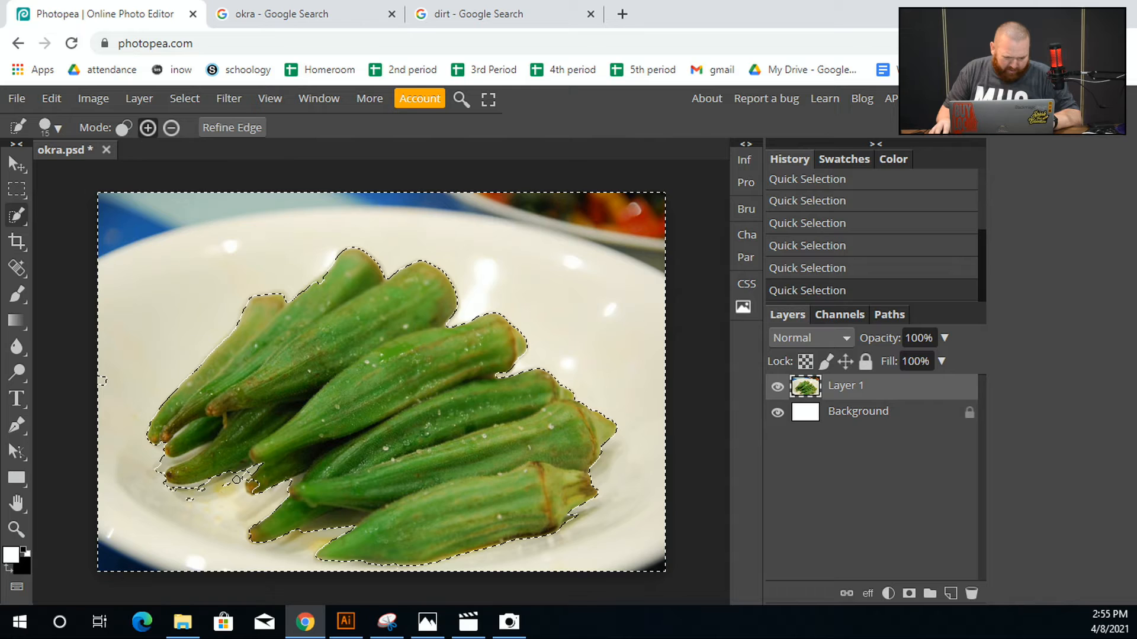
drag(178, 506, 199, 503)
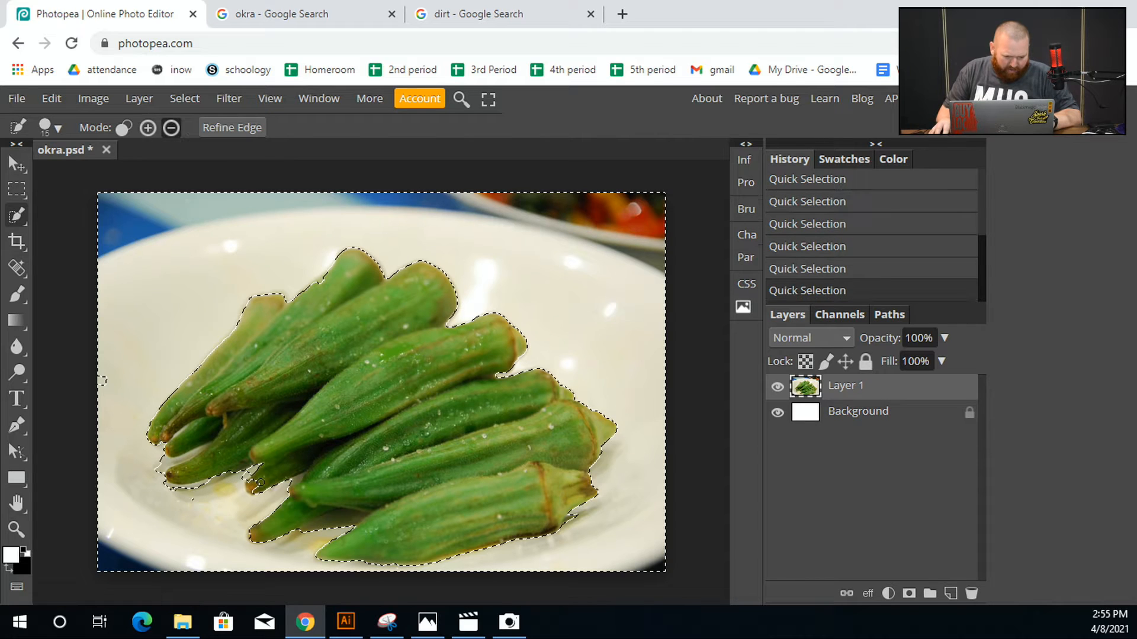
alt+click(248, 492)
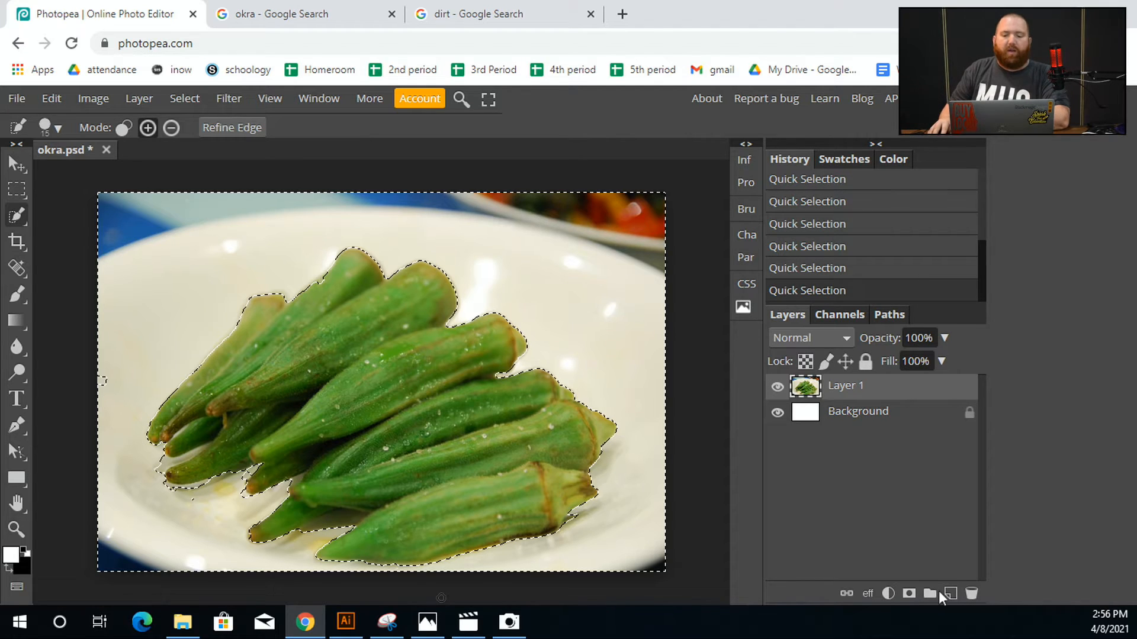
key(ctrl)
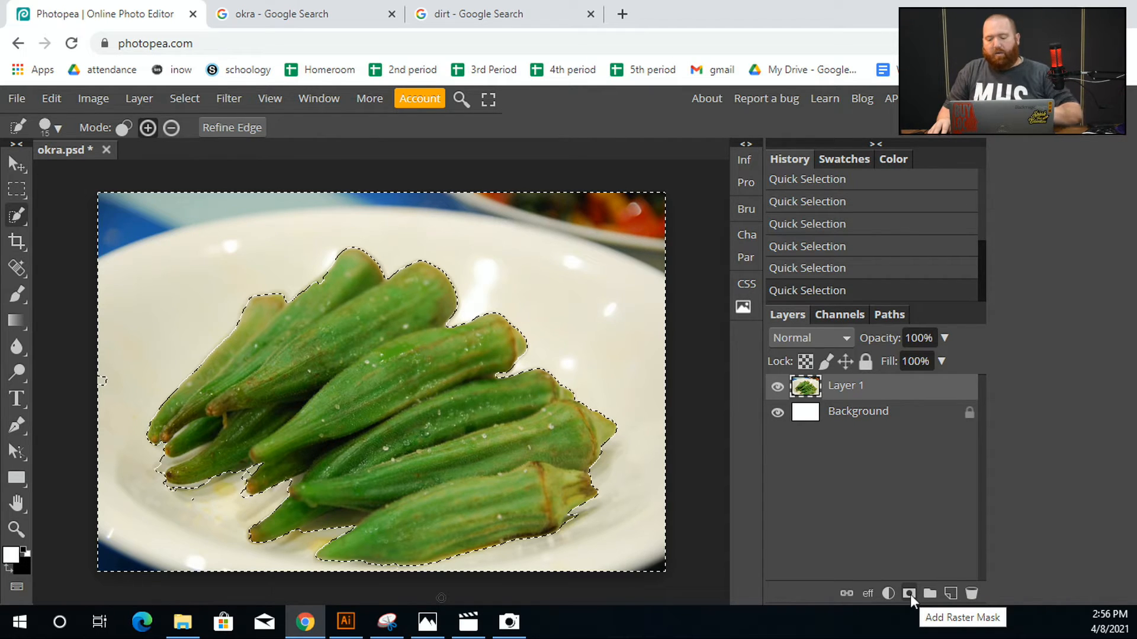
click(909, 594)
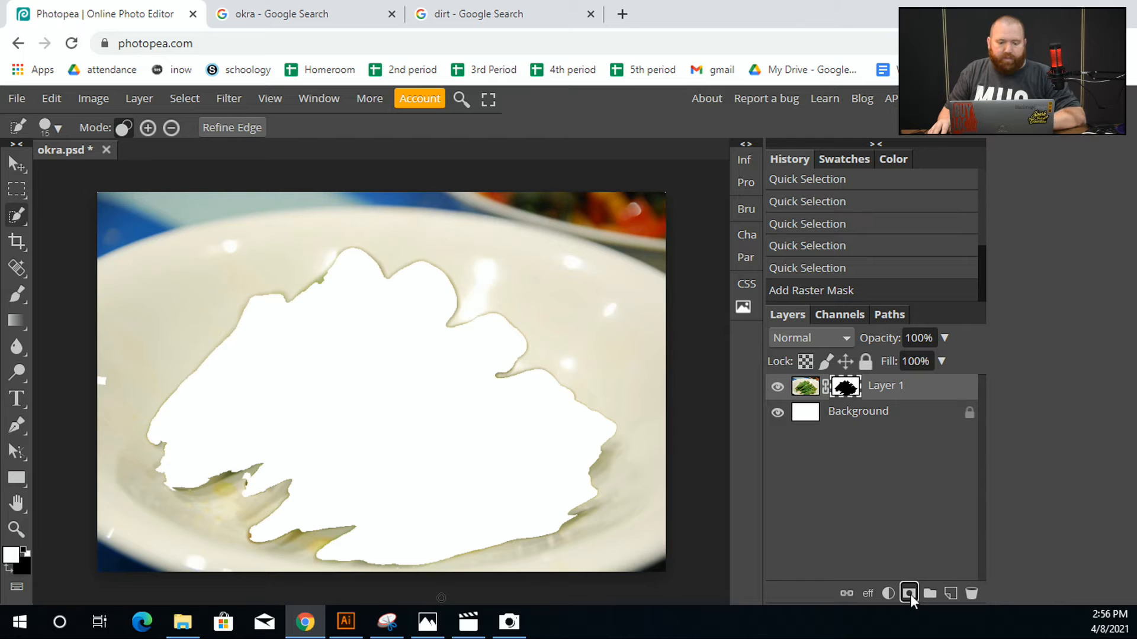
key(ctrl+z)
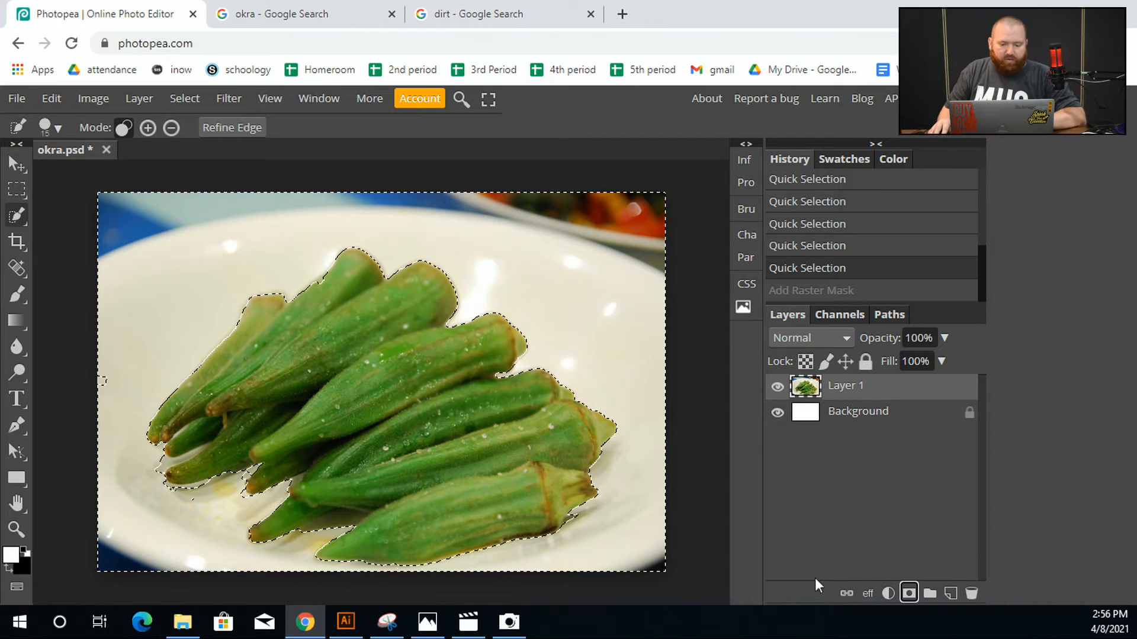
Invert the selection and add a raster mask from it to the okra photo's layer
click(184, 98)
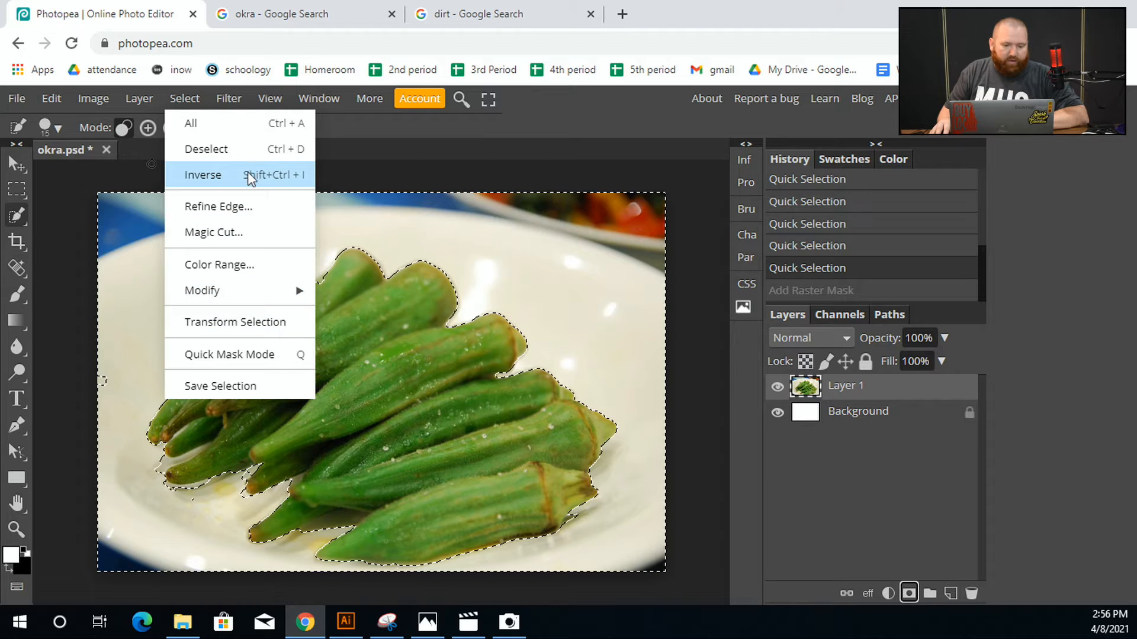
click(202, 175)
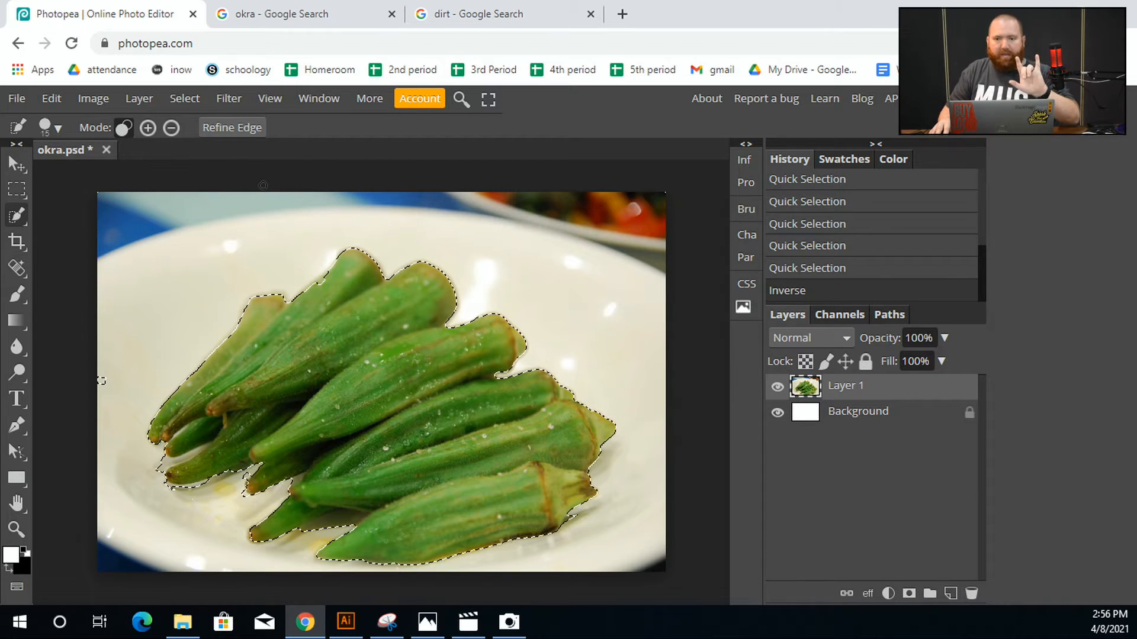
click(910, 593)
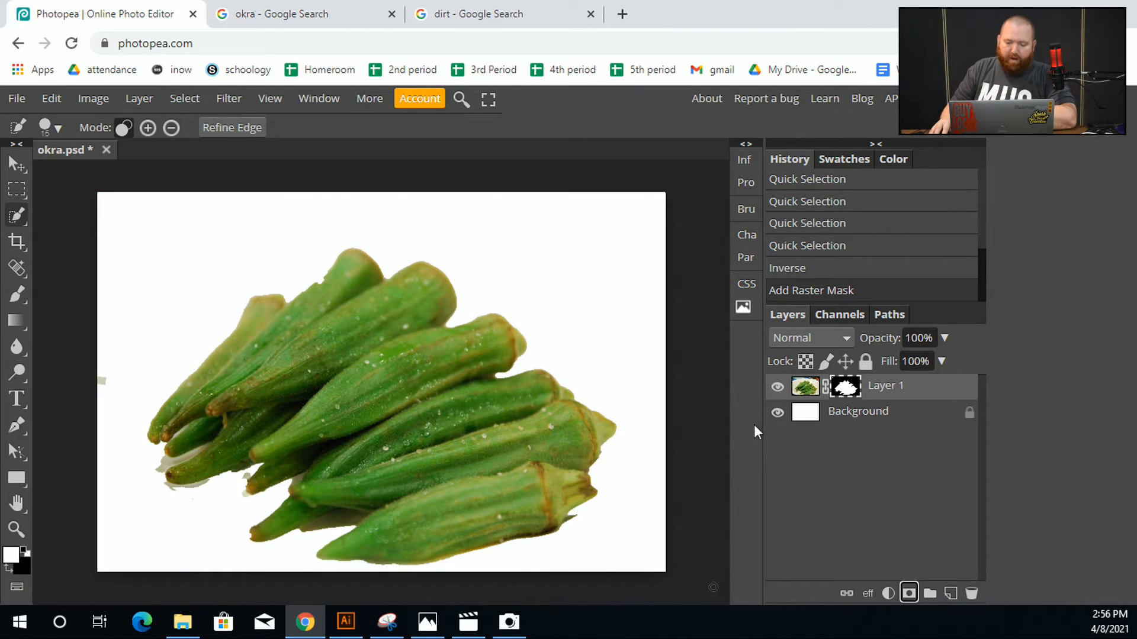
Hide the white Background layer and inspect the masked edges around the lower-left okra tips for leftover plate
click(777, 413)
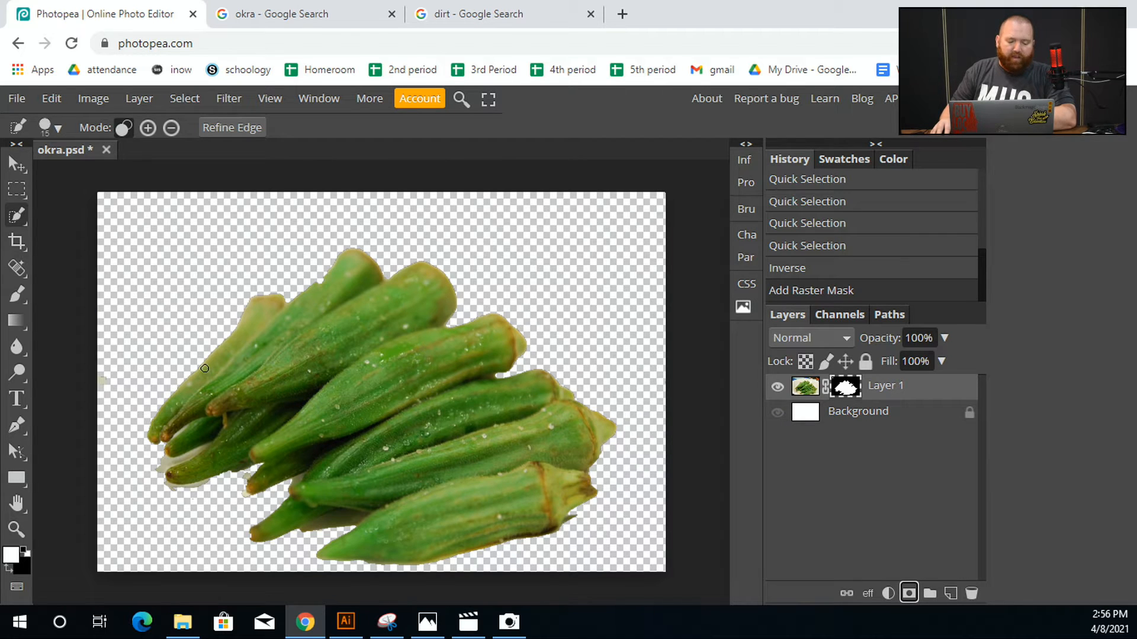
key(alt)
scroll(189, 504, up, 5)
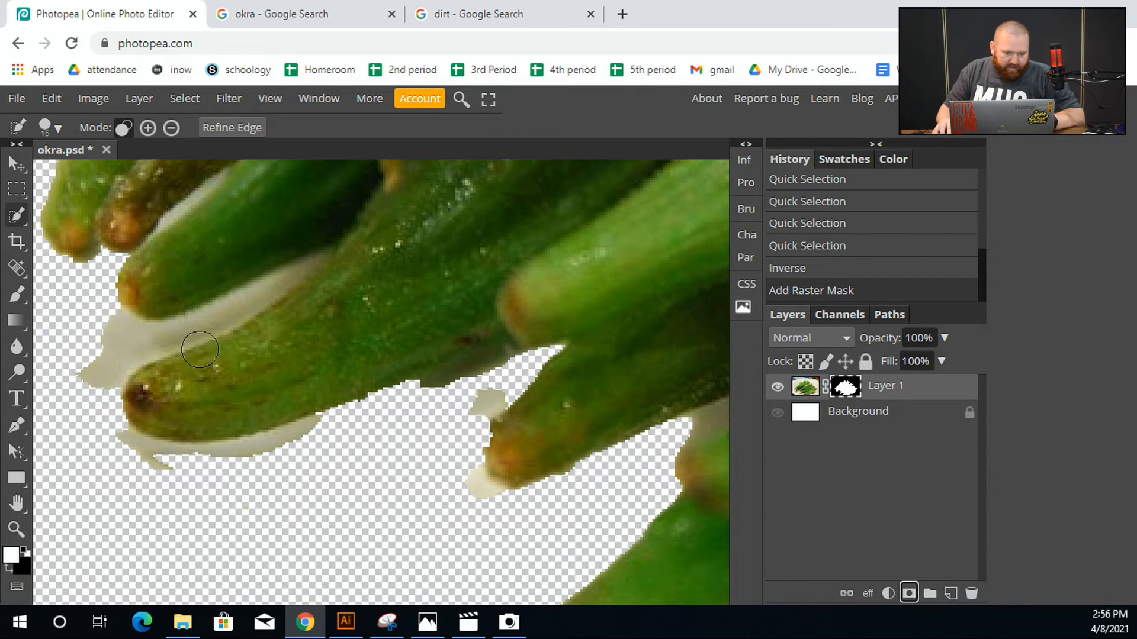
scroll(386, 516, down, 3)
scroll(385, 502, up, 5)
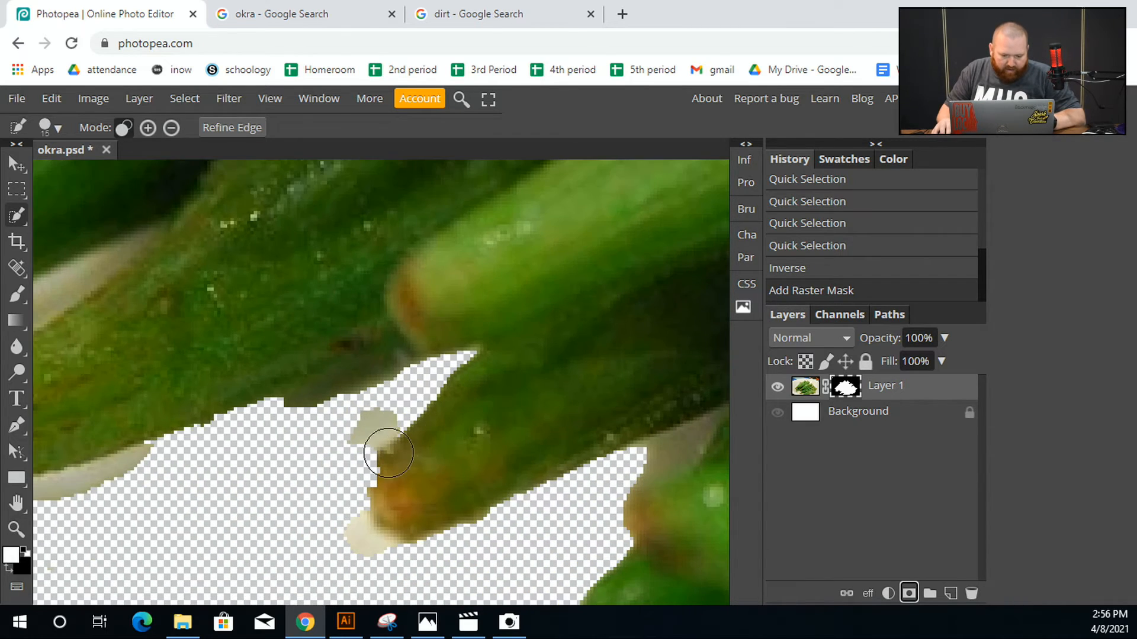
scroll(375, 427, down, 6)
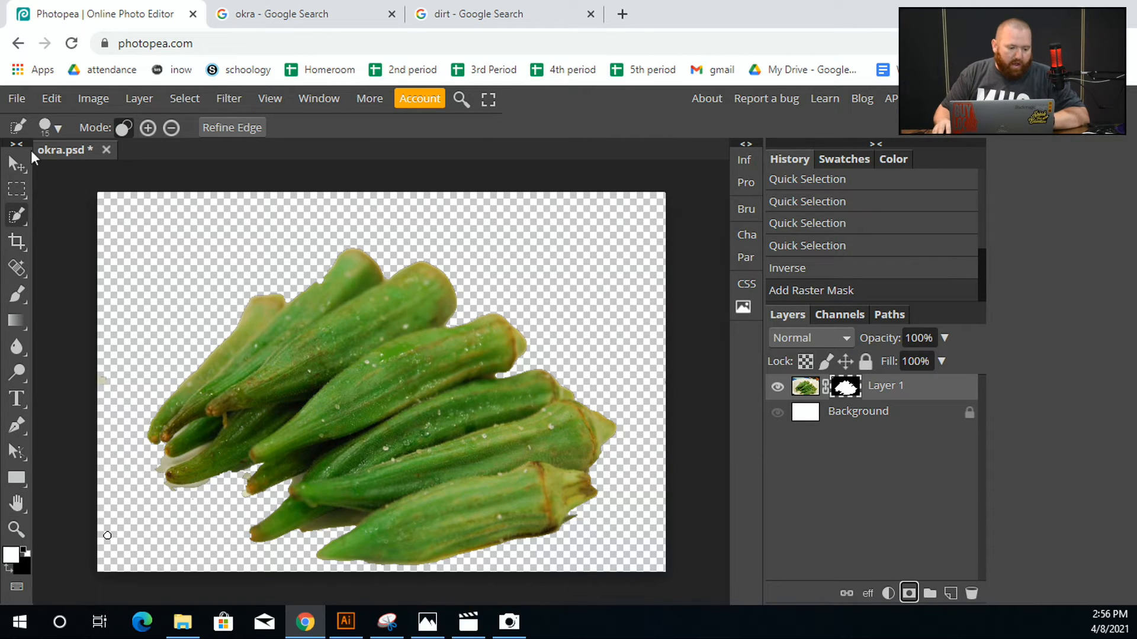
Paint black on the okra layer's mask with a smaller brush to hide leftover plate between and around the lower-left pod tips
click(16, 292)
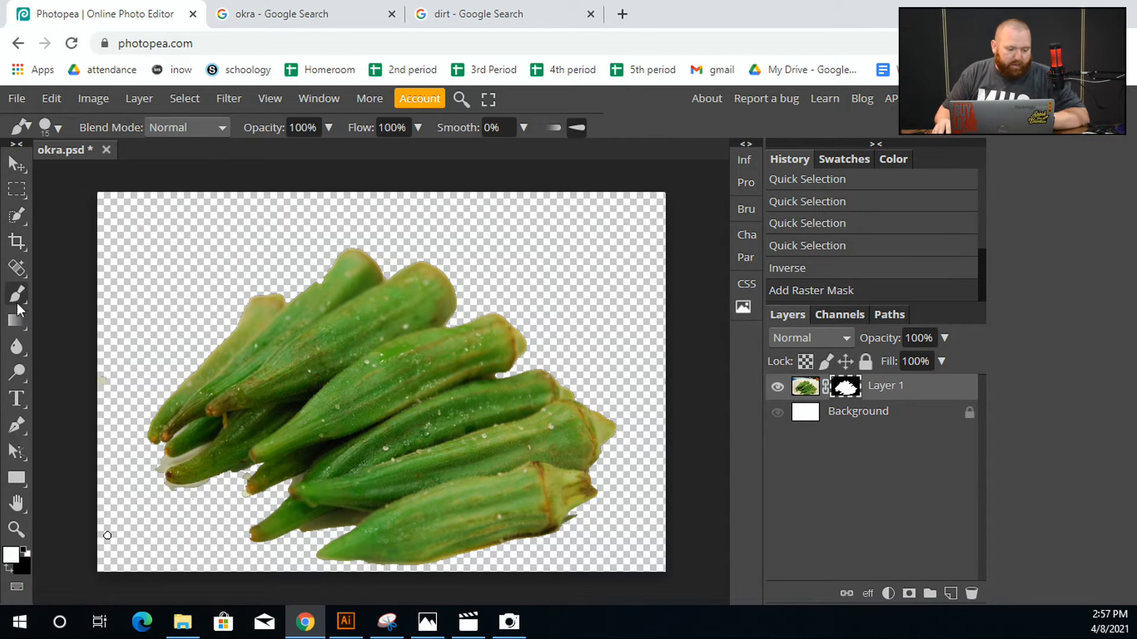
click(7, 569)
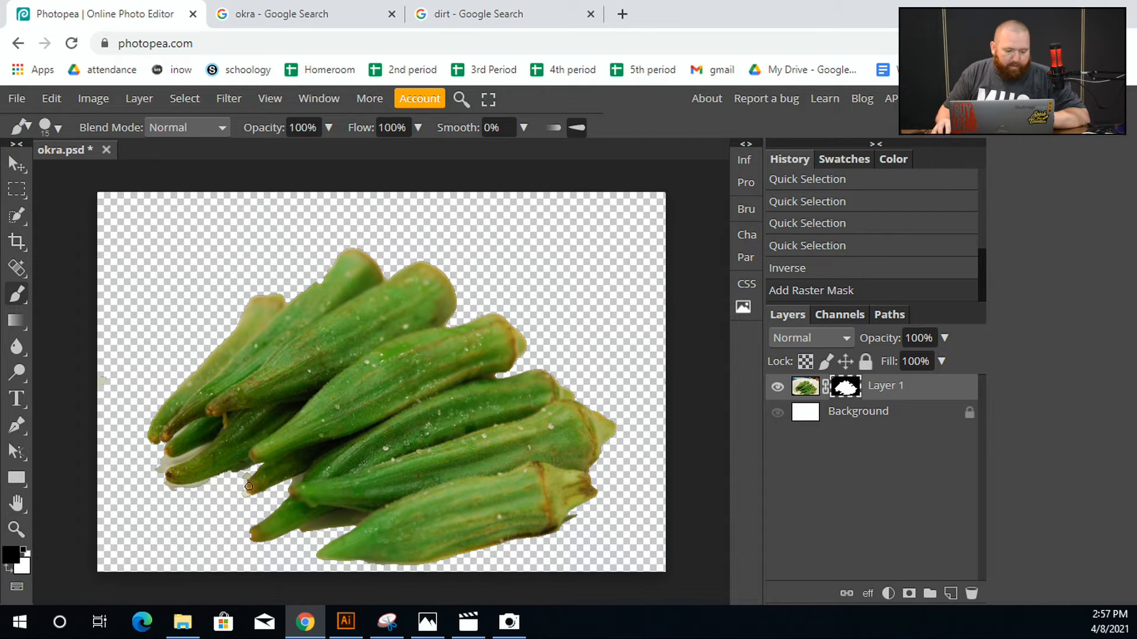
scroll(159, 462, up, 4)
scroll(159, 461, up, 2)
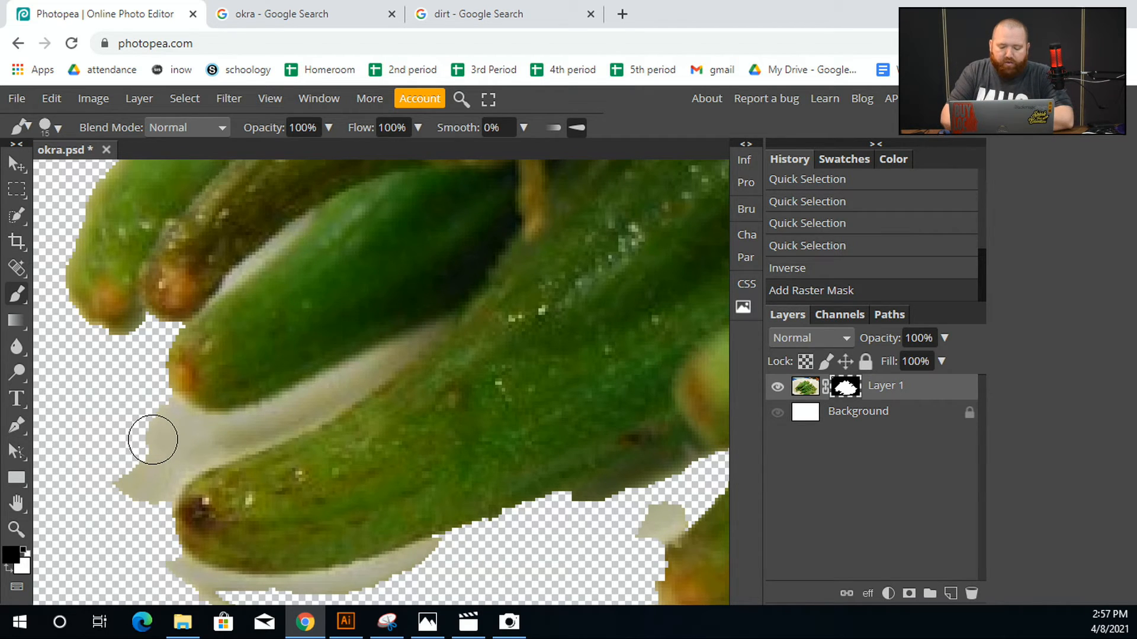
key(bracketleft)
key(bracketleft)
key(bracketleft)
key(bracketleft)
key(bracketleft)
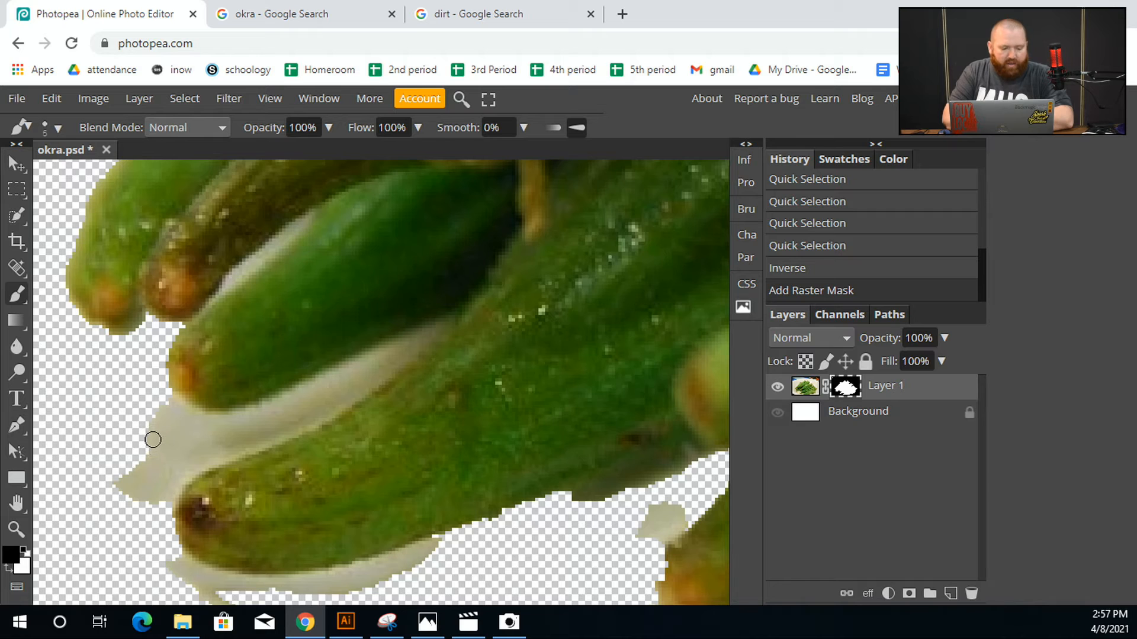
key(bracketright)
key(bracketright)
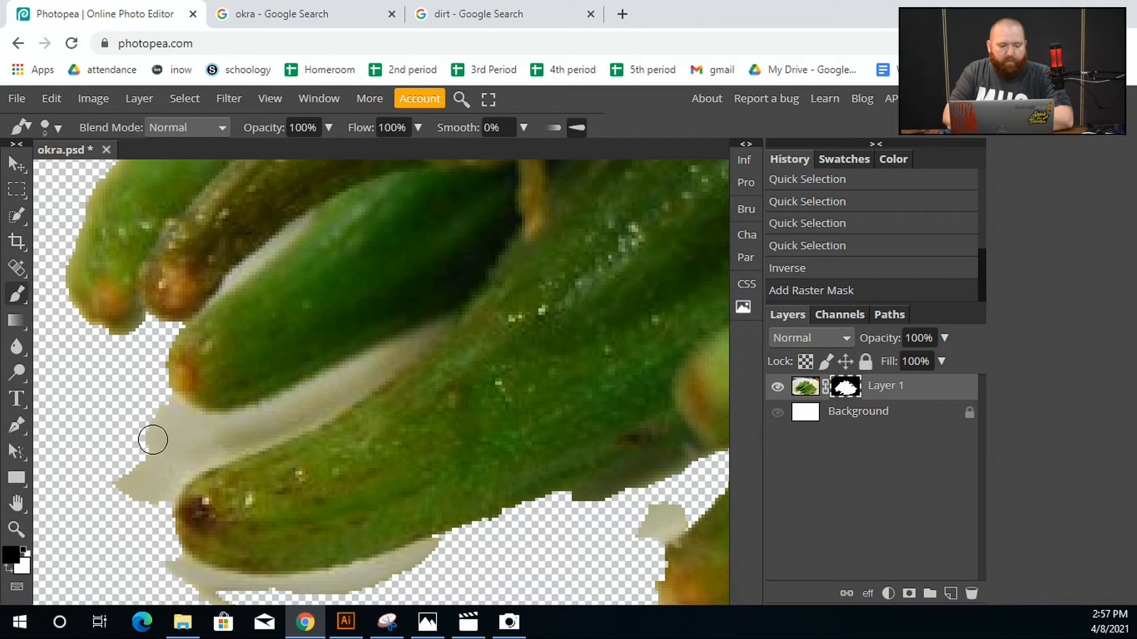
mouse_move(152, 439)
mouse_down()
mouse_move(154, 411)
mouse_move(203, 434)
mouse_move(172, 426)
mouse_up()
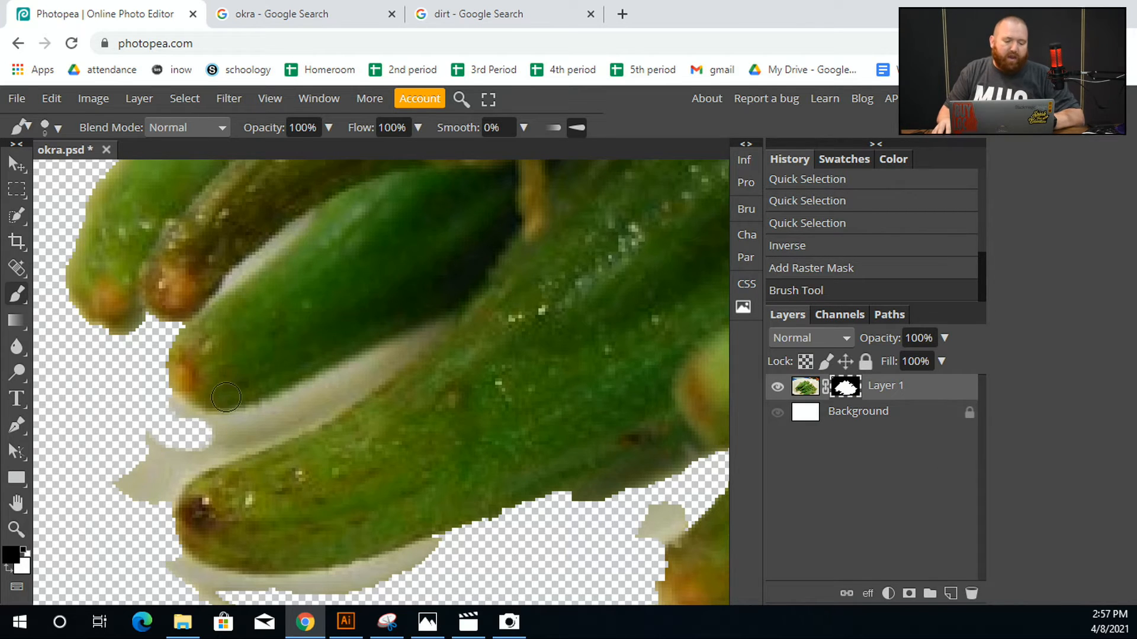
mouse_move(198, 437)
mouse_down()
mouse_move(304, 415)
mouse_move(432, 336)
mouse_up()
mouse_move(229, 432)
mouse_down()
mouse_move(132, 492)
mouse_move(150, 442)
mouse_move(172, 441)
mouse_move(145, 531)
mouse_up()
drag(216, 537, 170, 407)
mouse_move(127, 459)
mouse_down()
mouse_move(167, 438)
mouse_move(344, 440)
mouse_move(426, 401)
mouse_move(286, 441)
mouse_move(196, 436)
mouse_move(157, 405)
mouse_up()
Continue painting the mask black along the lower pods' edges and the outer edge of the leftmost pod
drag(675, 325, 631, 387)
mouse_move(592, 435)
mouse_down()
mouse_move(671, 505)
mouse_move(657, 468)
mouse_up()
mouse_move(295, 243)
mouse_down()
mouse_move(204, 269)
mouse_move(158, 256)
mouse_up()
key(space)
mouse_move(428, 302)
mouse_down()
mouse_move(500, 482)
mouse_move(492, 503)
mouse_up()
drag(356, 228, 331, 332)
mouse_move(235, 224)
mouse_down()
mouse_move(173, 272)
mouse_move(119, 350)
mouse_up()
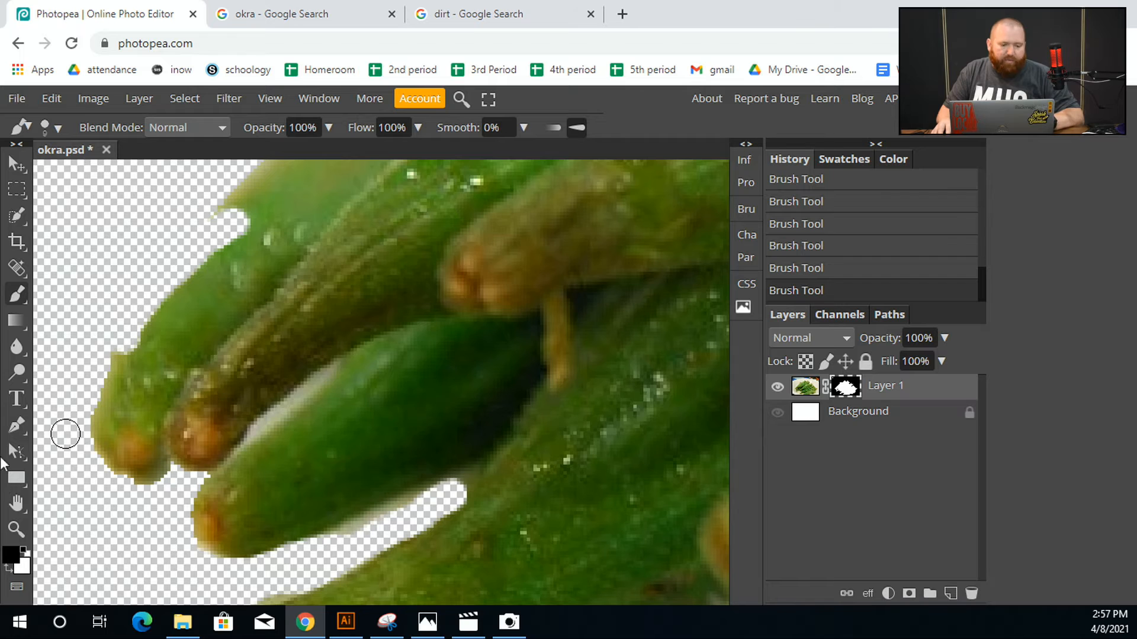
Paint white on the mask along the leftmost pod's outer edge to restore the cut-away okra
click(176, 603)
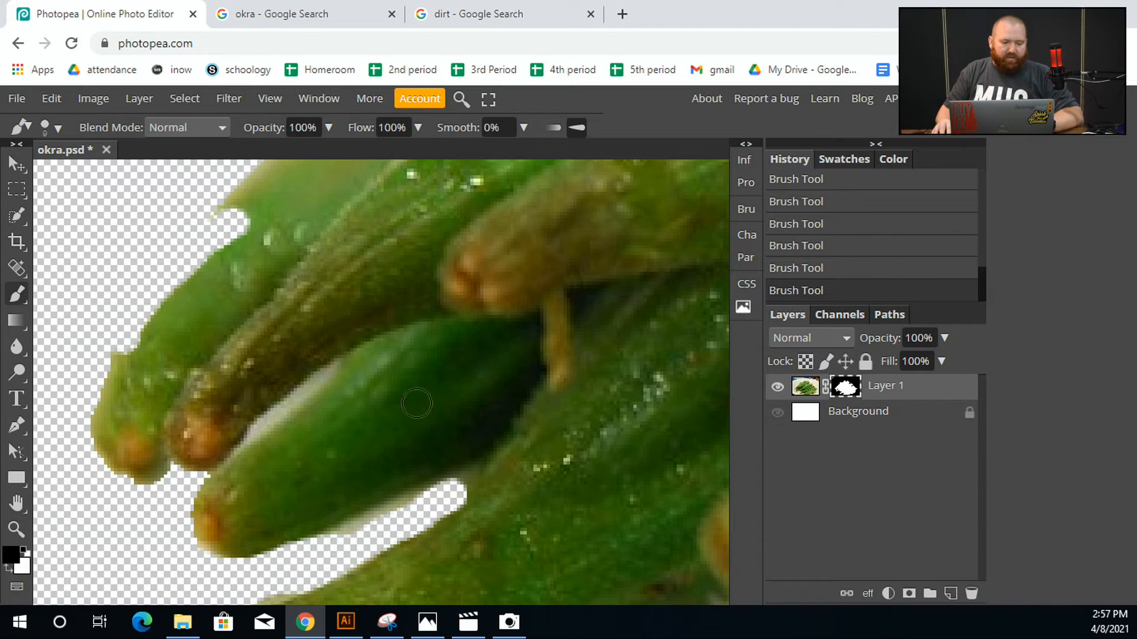
click(8, 568)
mouse_move(277, 198)
mouse_down()
mouse_move(252, 214)
mouse_move(133, 365)
mouse_move(197, 239)
mouse_move(236, 204)
mouse_move(126, 361)
mouse_up()
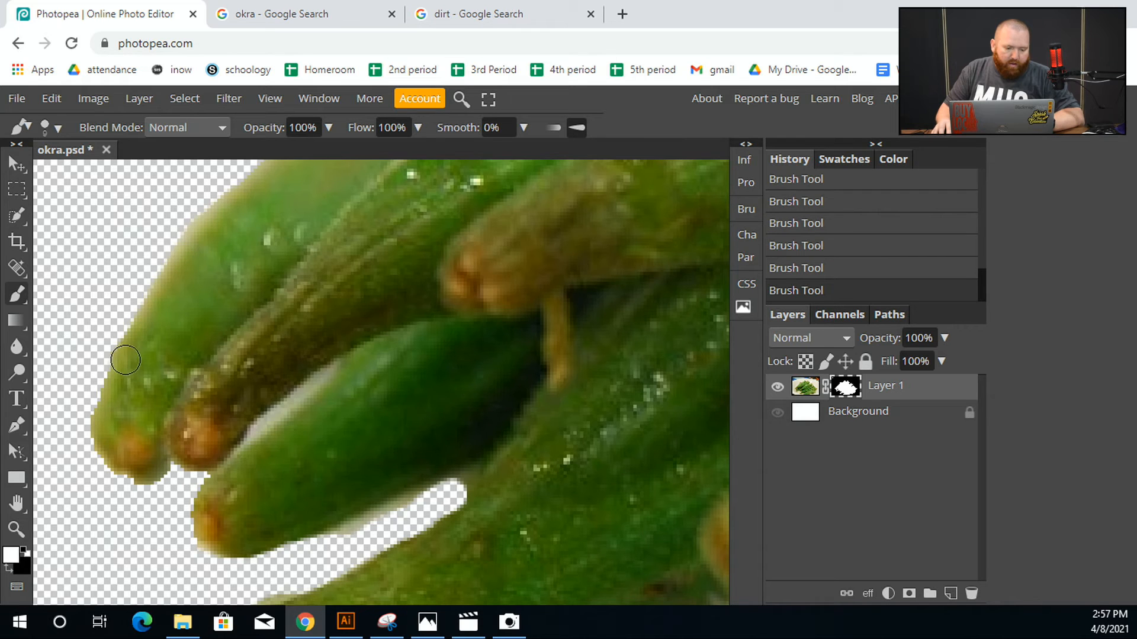
scroll(367, 269, down, 8)
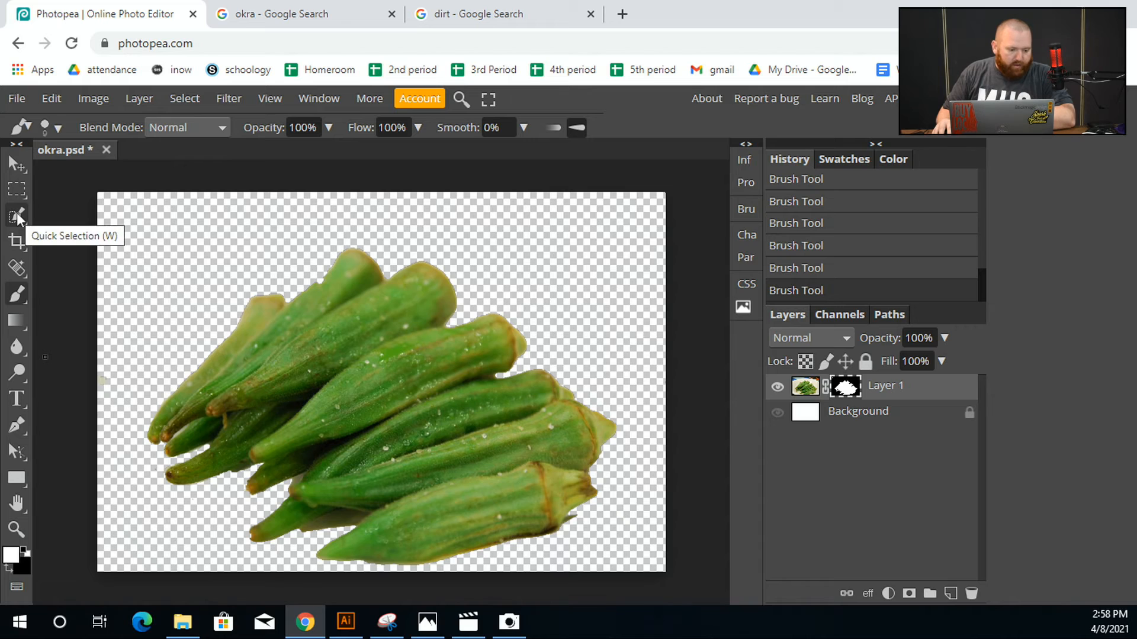
Try partially revealing the masked plate and background around the okra by painting white with a larger brush at 70% opacity
click(328, 129)
drag(325, 152, 307, 151)
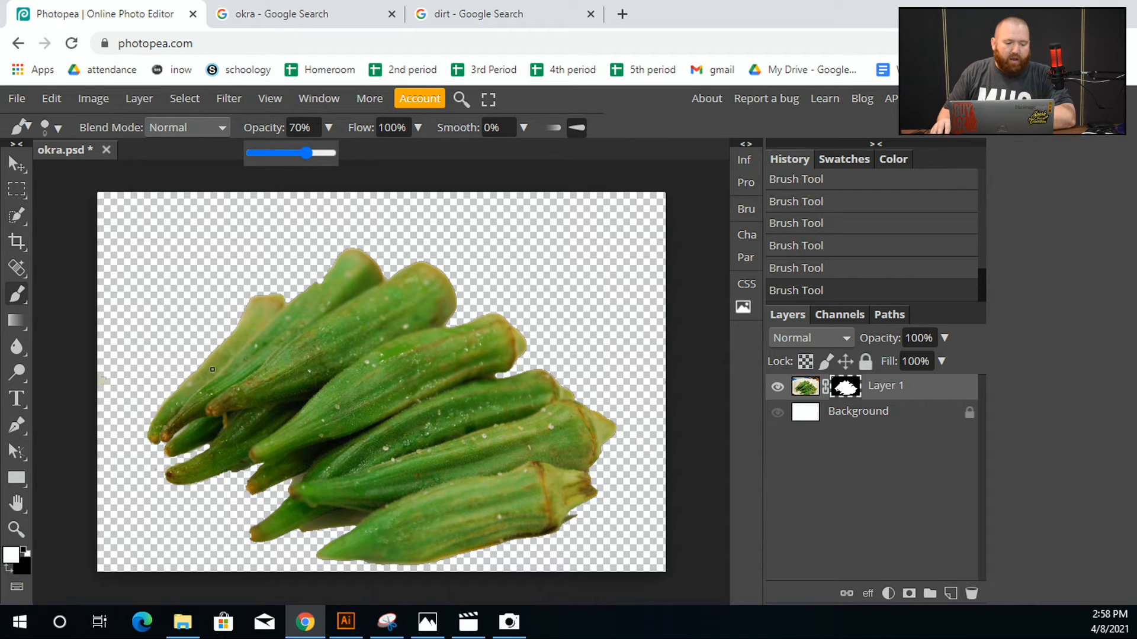
click(8, 569)
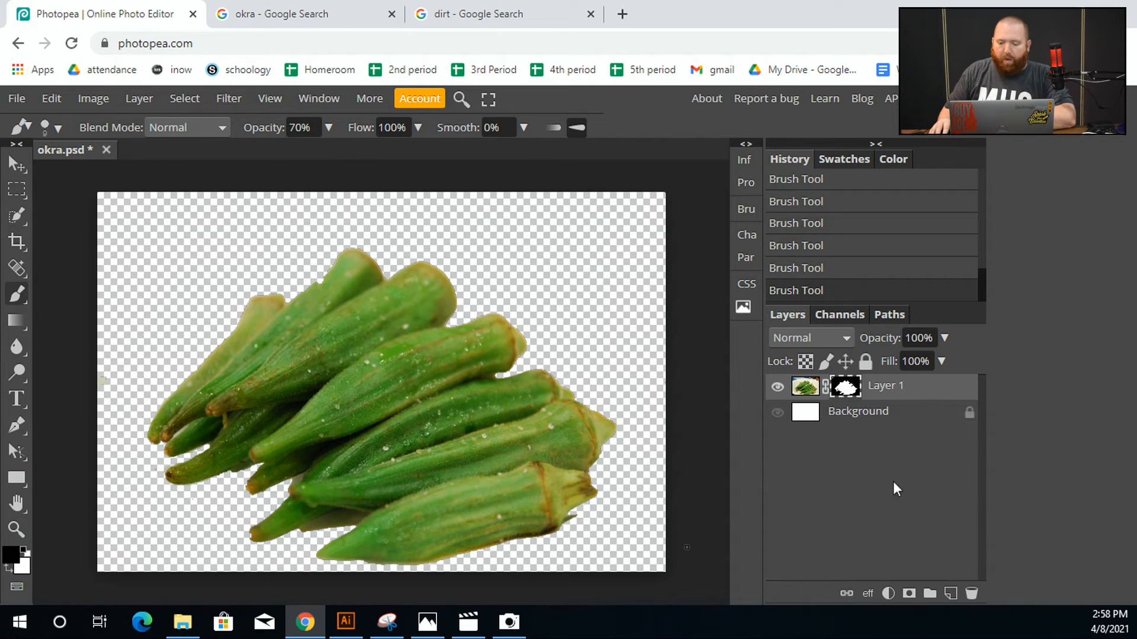
click(7, 571)
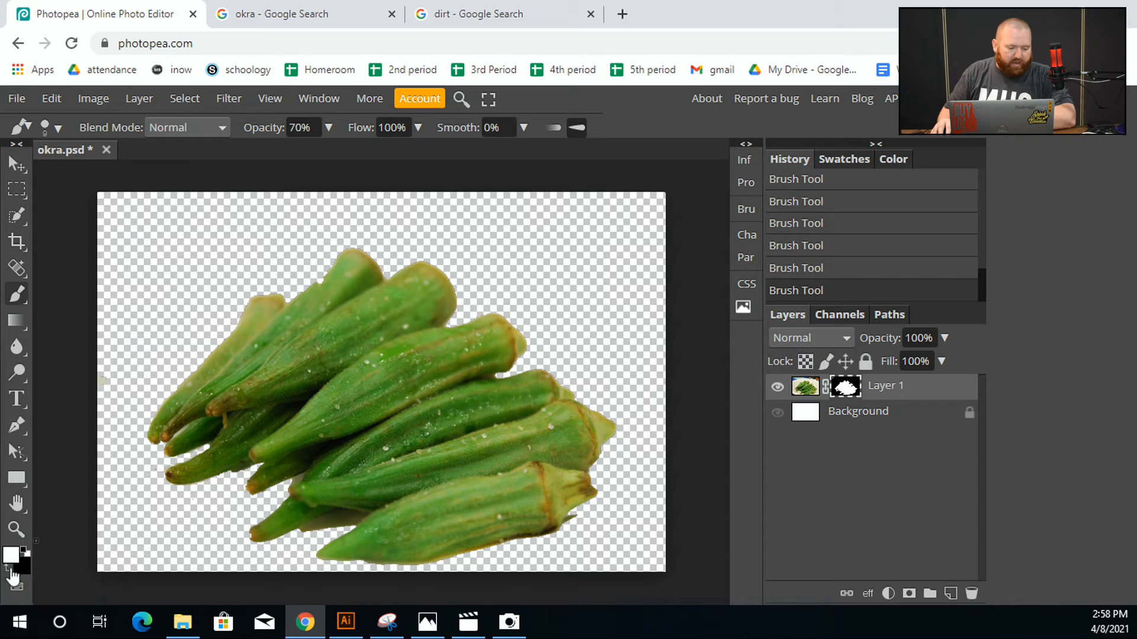
key(bracketright)
key(bracketright)
key(bracketright)
key(bracketright)
key(bracketright)
key(bracketright)
key(bracketright)
key(bracketright)
key(bracketright)
key(bracketright)
key(bracketright)
key(bracketright)
key(bracketright)
mouse_move(236, 246)
mouse_down()
mouse_move(115, 331)
mouse_move(189, 198)
mouse_move(325, 209)
mouse_move(480, 196)
mouse_move(584, 292)
mouse_move(651, 438)
mouse_up()
mouse_move(99, 570)
mouse_down()
mouse_move(114, 533)
mouse_move(139, 533)
mouse_move(101, 432)
mouse_move(103, 469)
mouse_move(122, 401)
mouse_up()
key(bracketleft)
key(bracketleft)
key(bracketleft)
key(bracketleft)
key(bracketleft)
key(bracketleft)
key(bracketleft)
click(131, 404)
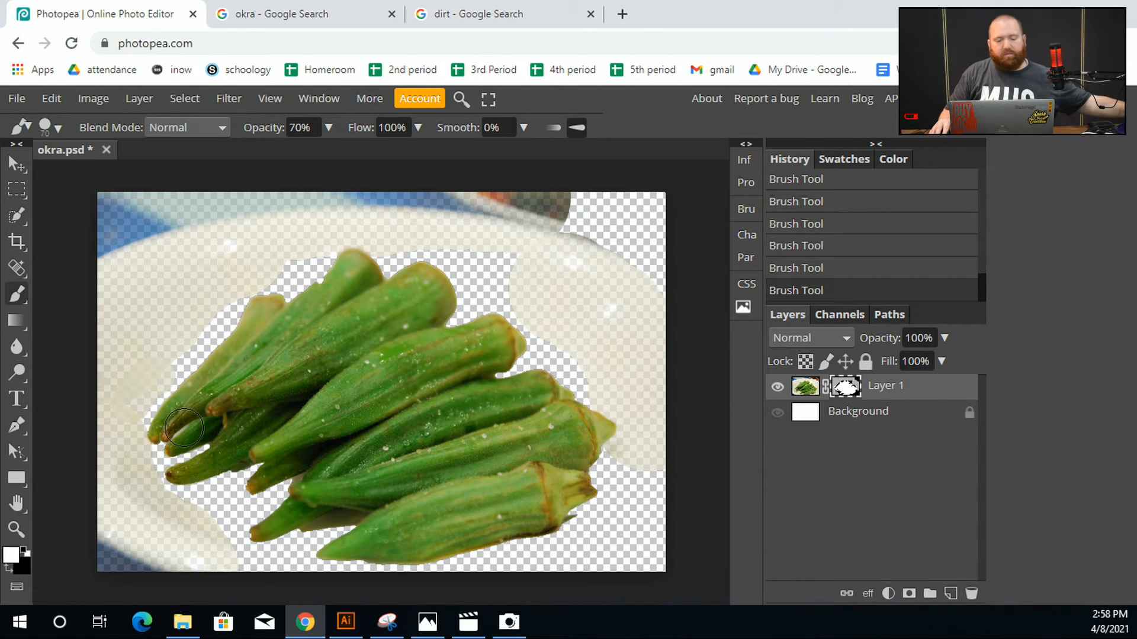
Undo the semi-transparent white brush strokes on the mask
key(ctrl+z)
key(ctrl+z)
key(ctrl+z)
key(ctrl+z)
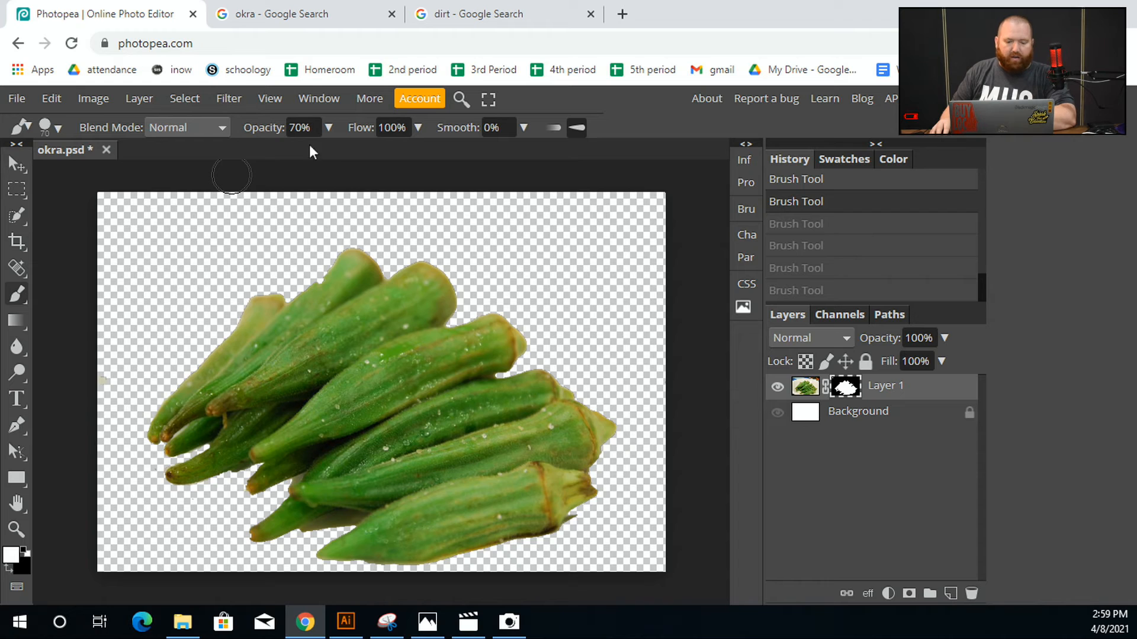
Switch to the Google Images results for dirt and copy the enlarged dirt photo
click(436, 23)
right_click(830, 375)
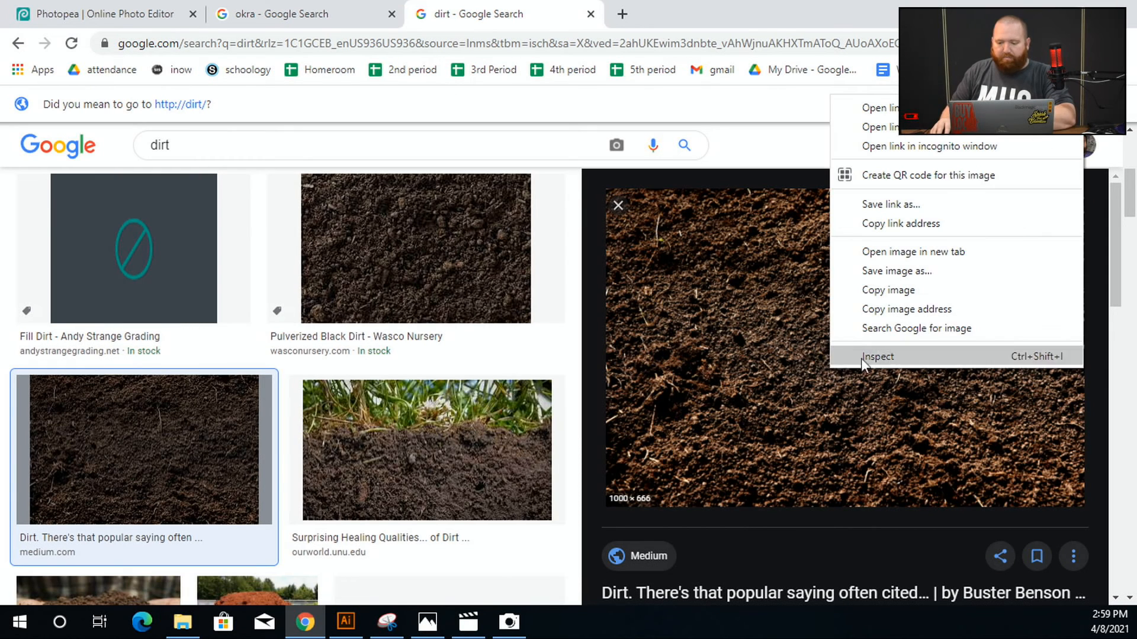
click(980, 291)
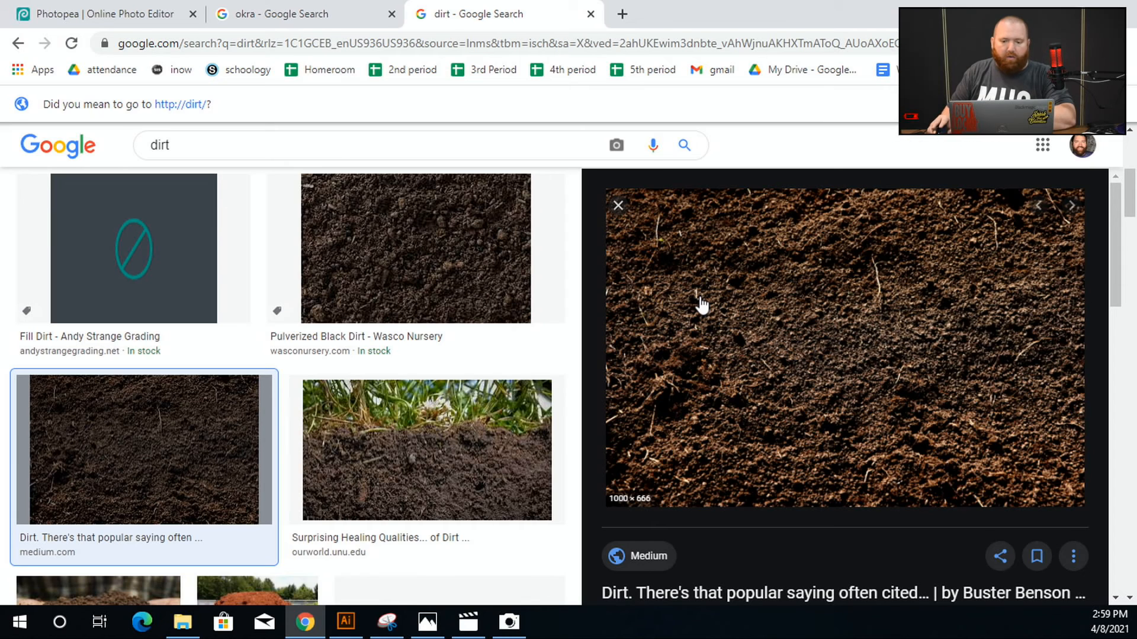
Return to Photopea and paste the copied dirt photo onto a new layer
click(110, 21)
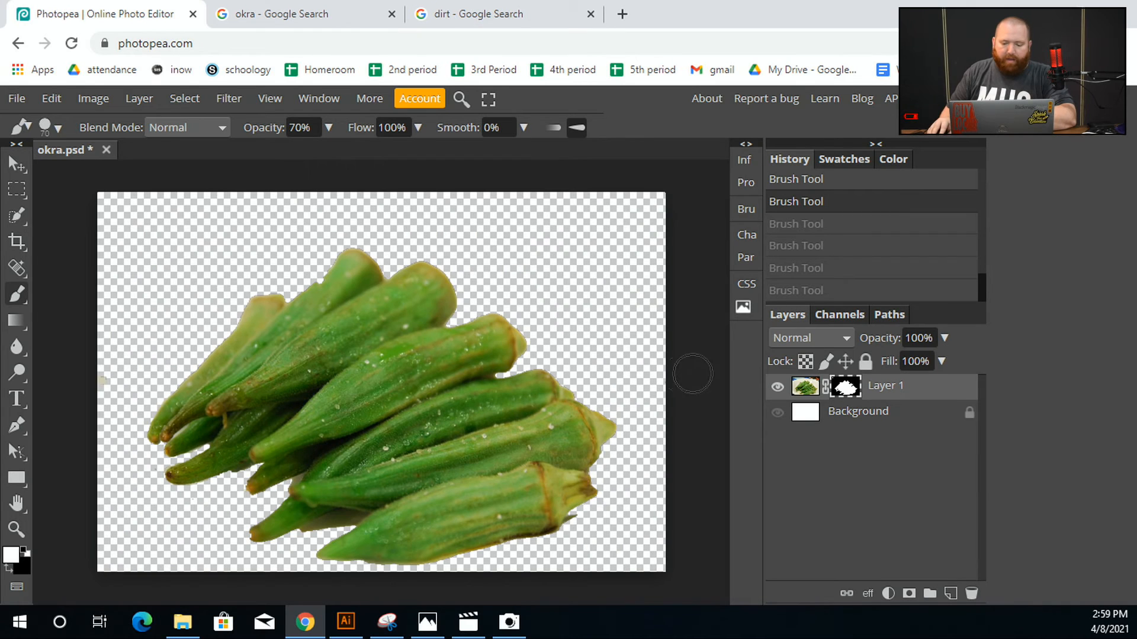
click(947, 595)
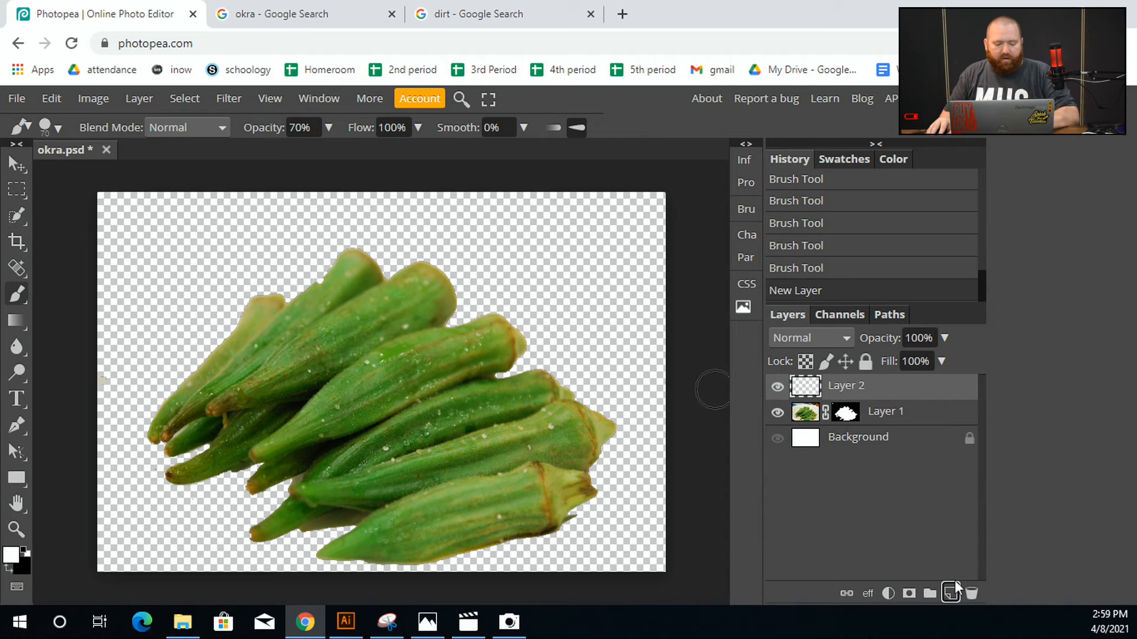
key(ctrl+v)
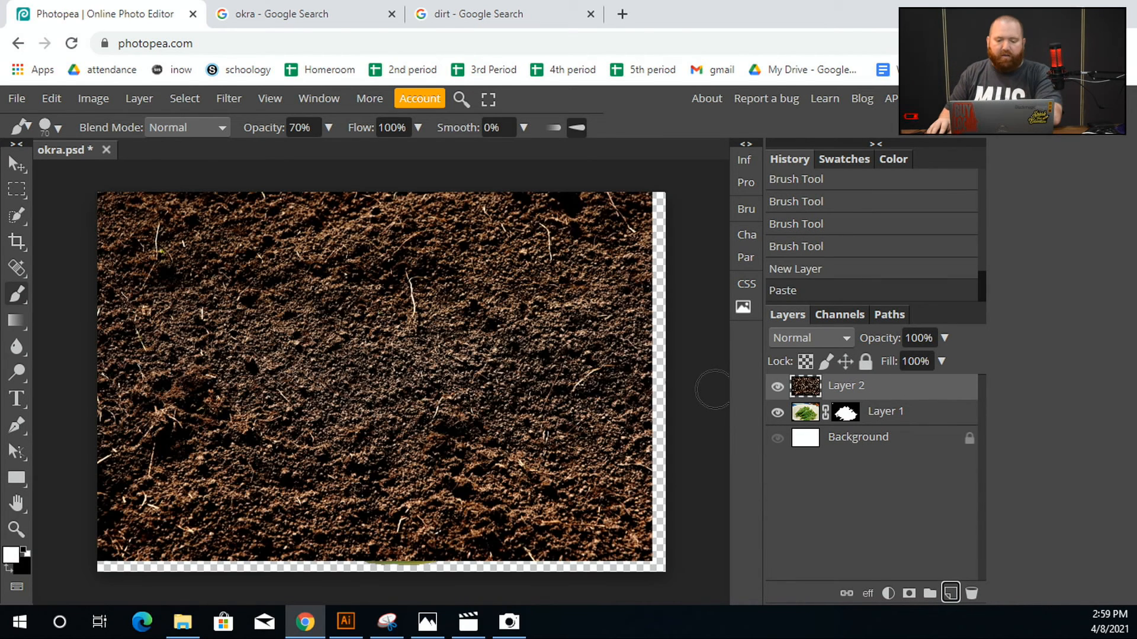
Scale the dirt photo to about 103% to cover the whole canvas and move its layer beneath the okra layer
click(16, 164)
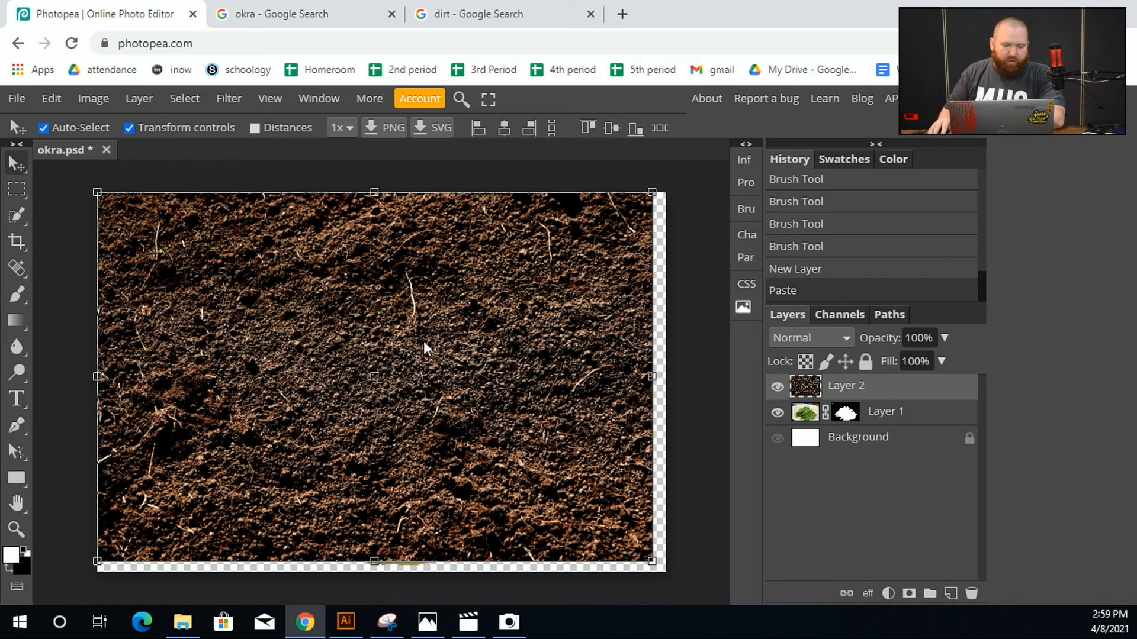
drag(653, 563, 670, 574)
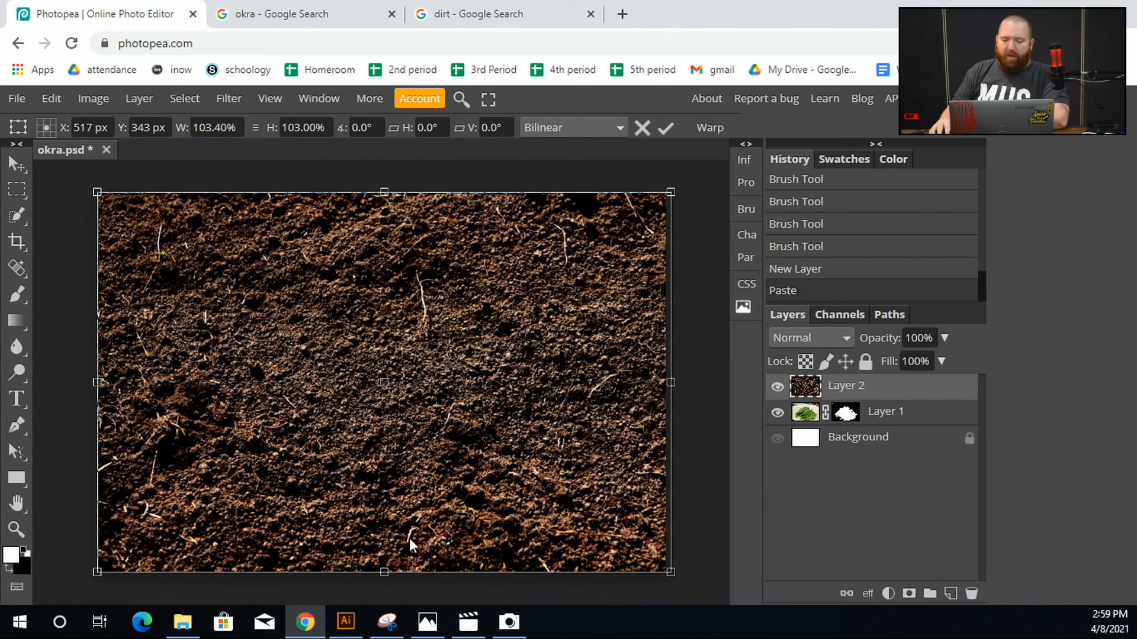
drag(869, 391, 868, 432)
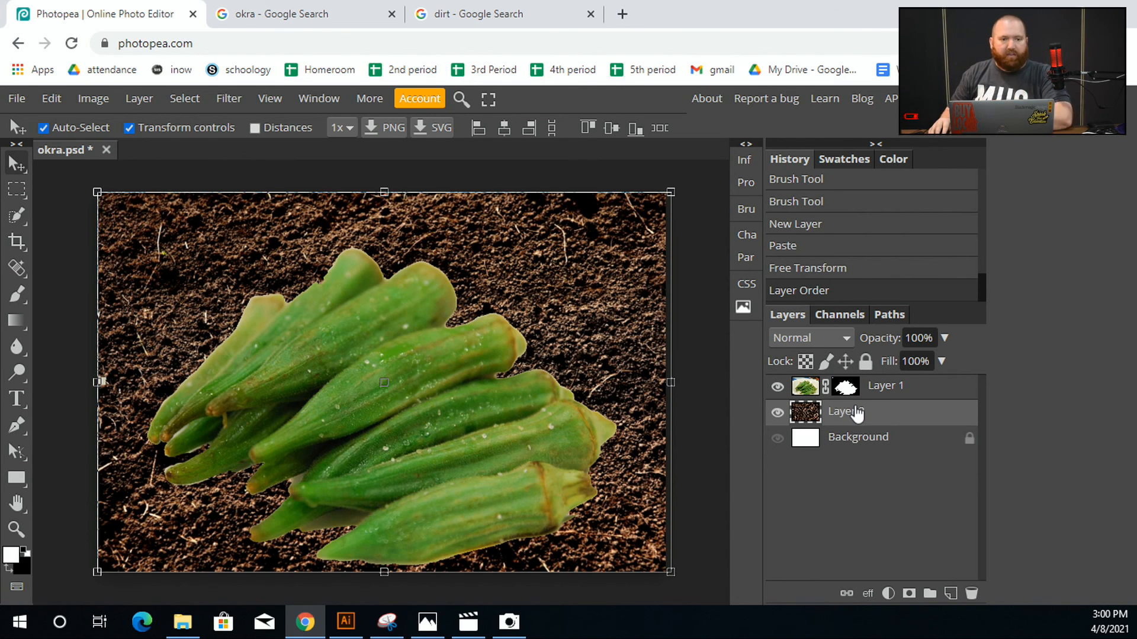
Save the okra composite as a PSD file
click(17, 99)
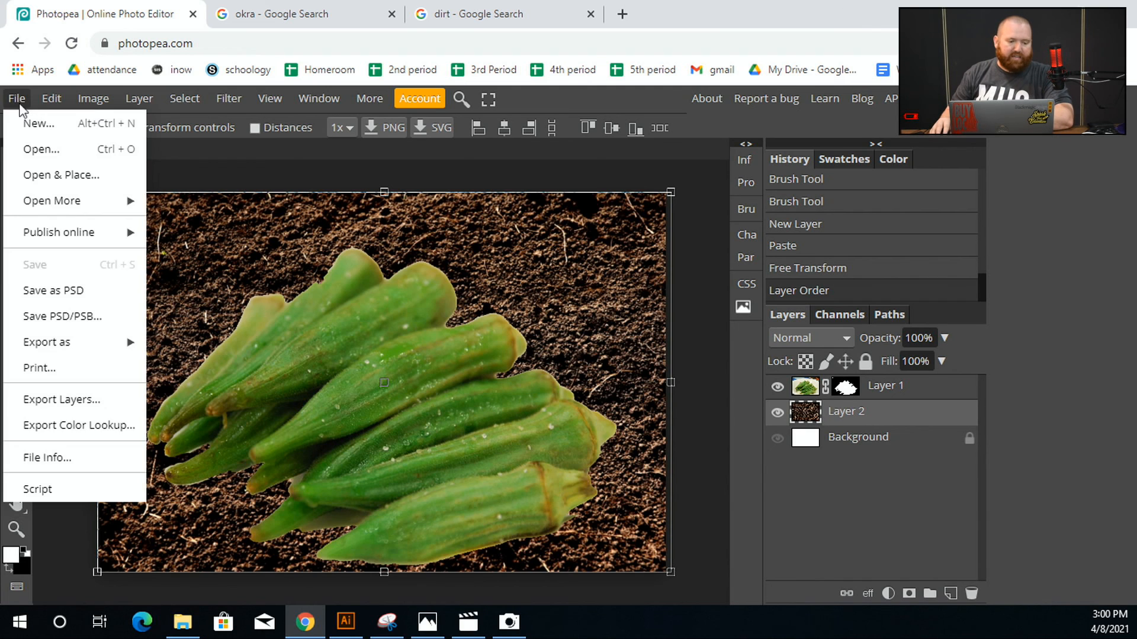
click(60, 290)
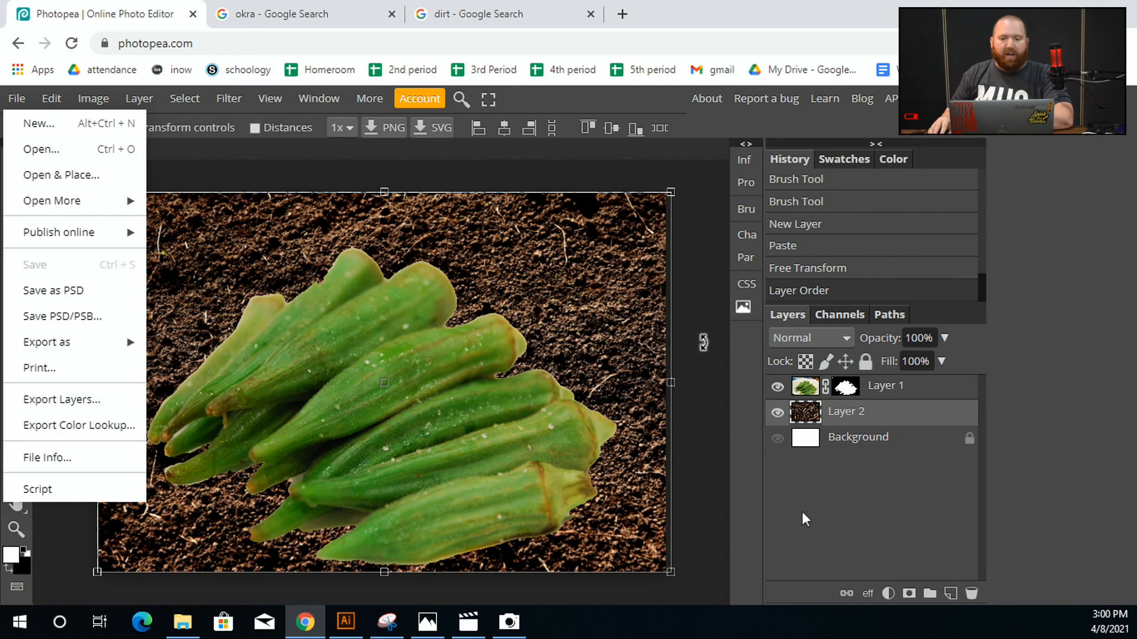